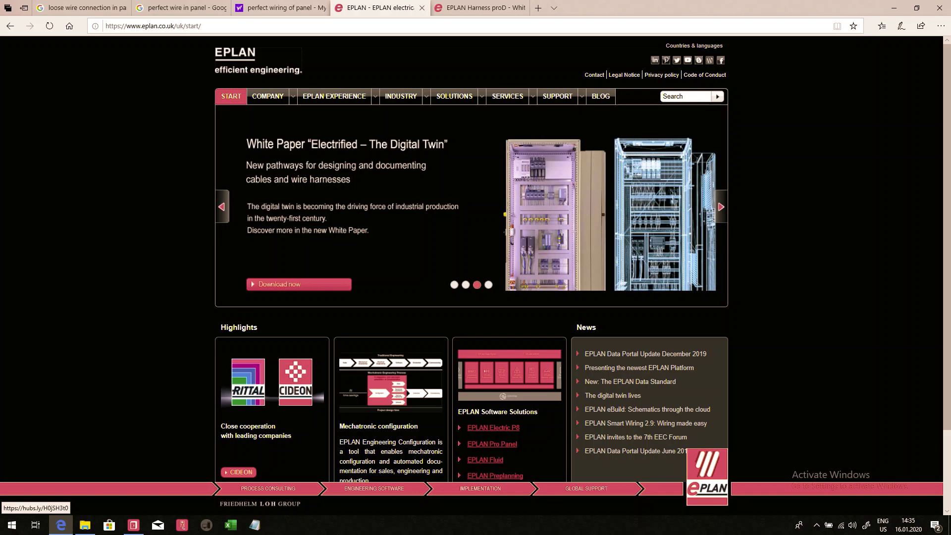
Examine the web image examples of neat panel wiring and of loose wire connections in panels
key("ctrl+2")
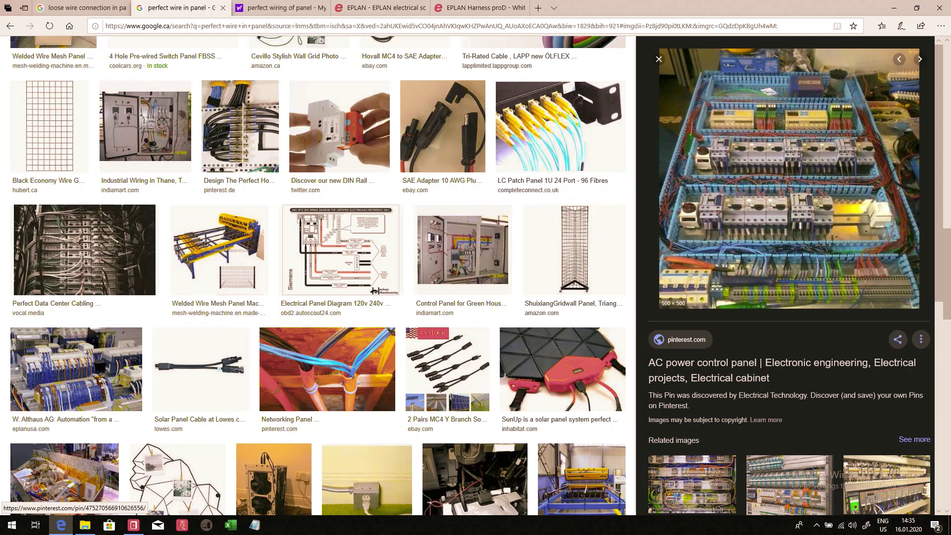
key("ctrl+1")
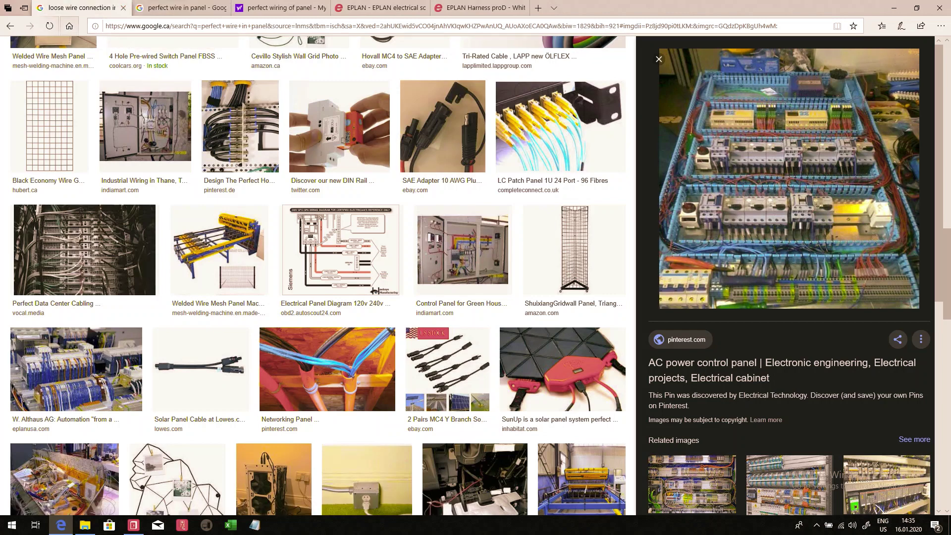
left_click(476, 84)
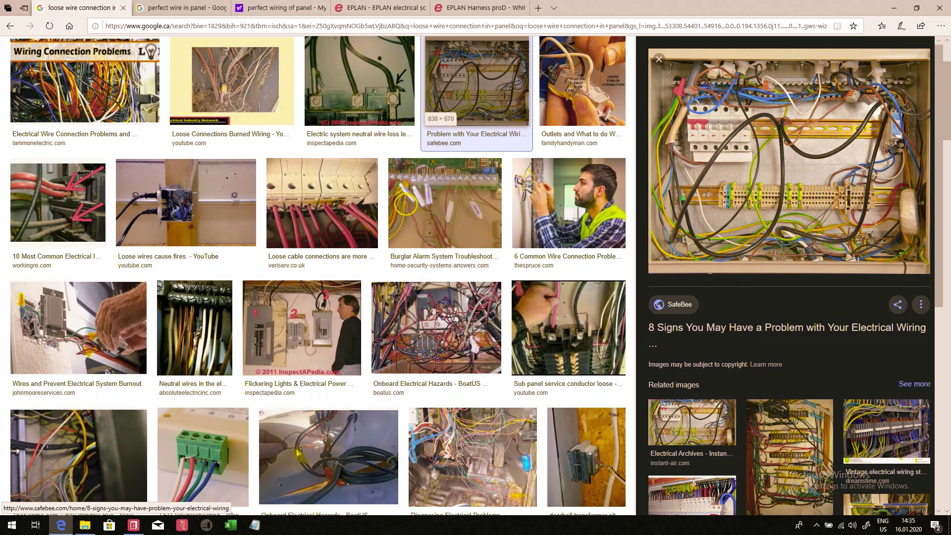
left_click(436, 327)
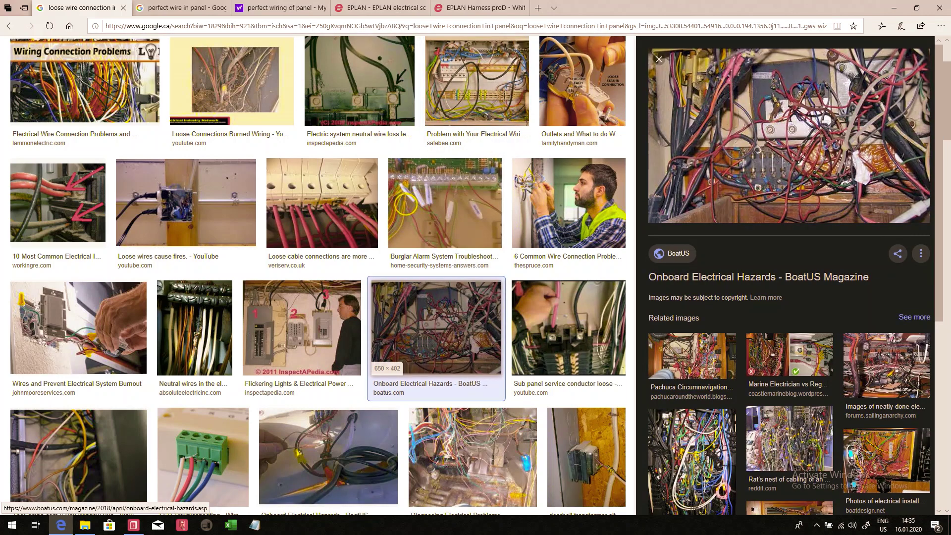
left_click(322, 203)
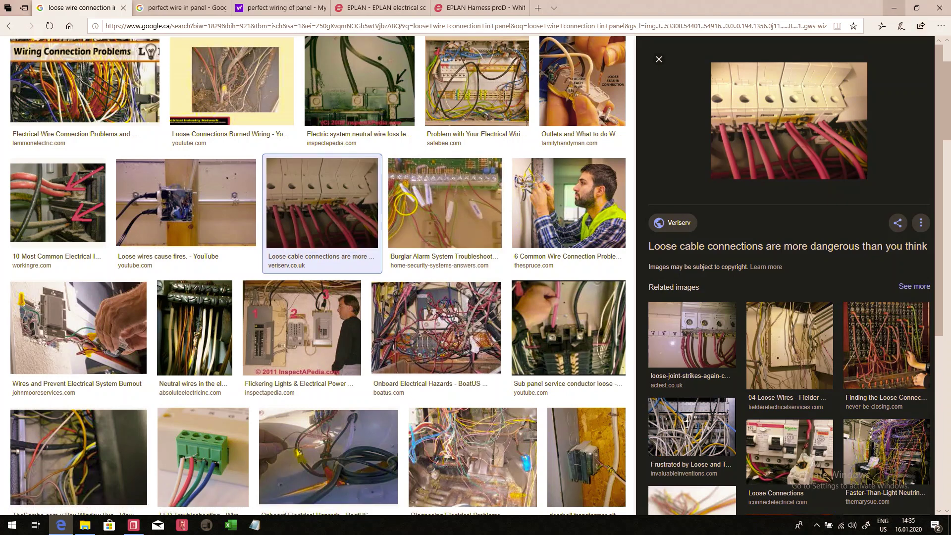
Switch to EPLAN Pro Panel and open page 4, Sample with power distribution block, at the -G425 power supply
left_click(894, 8)
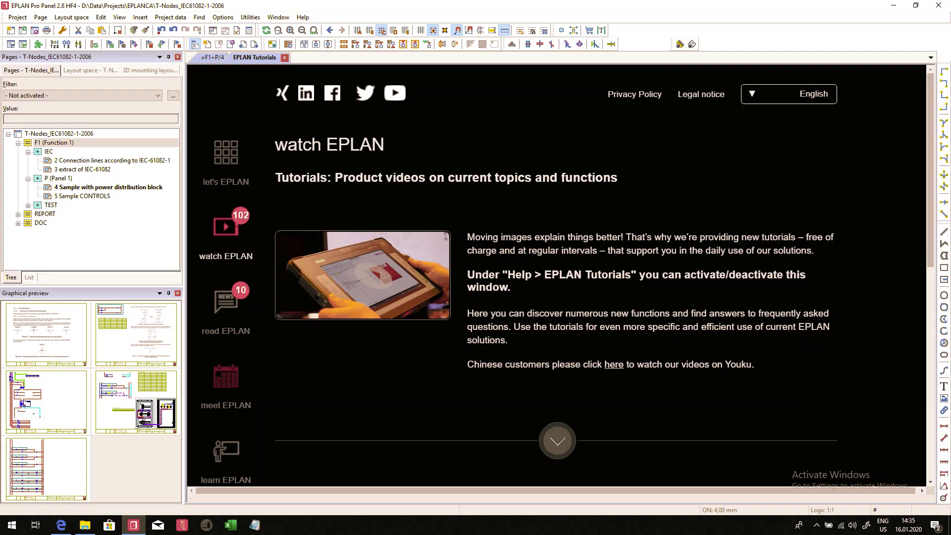
double_click(46, 401)
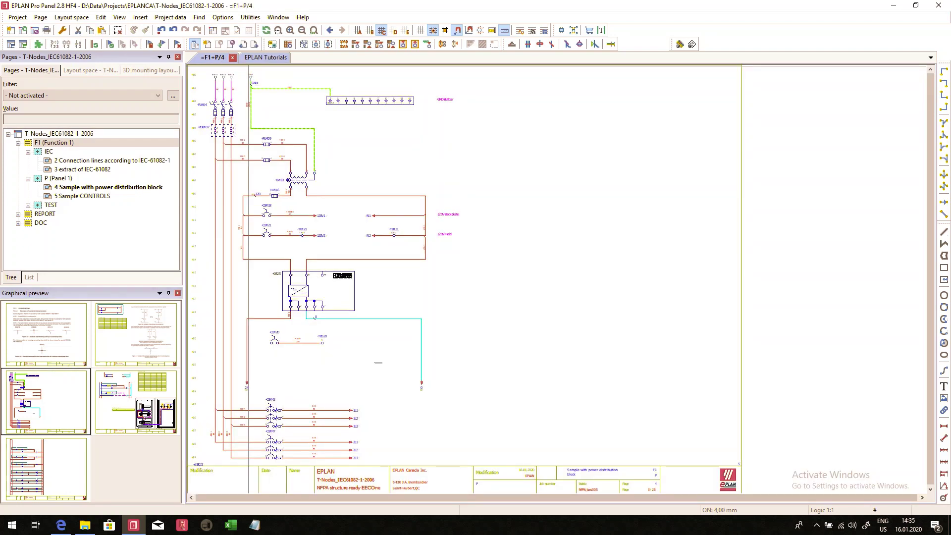
scroll(194, 321, "up", 1)
scroll(194, 297, "up", 3)
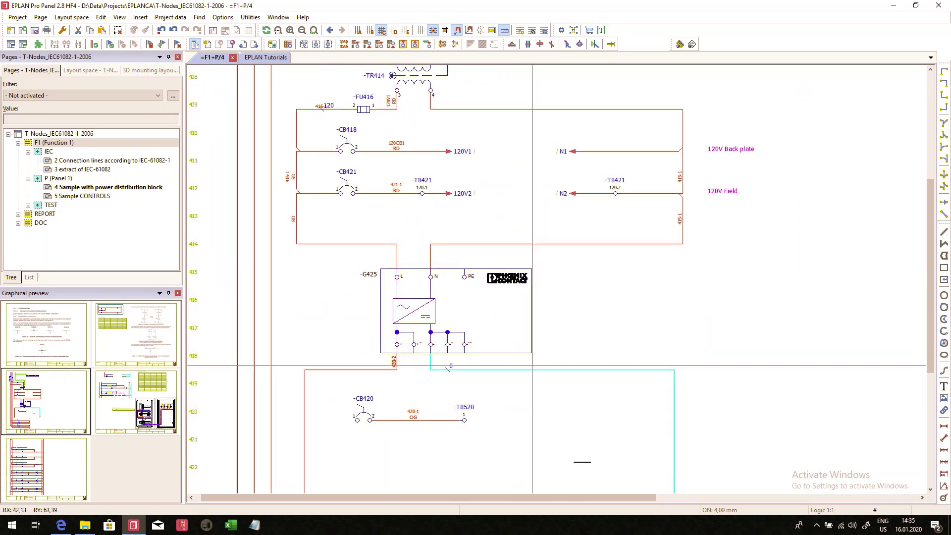
scroll(414, 194, "down", 3)
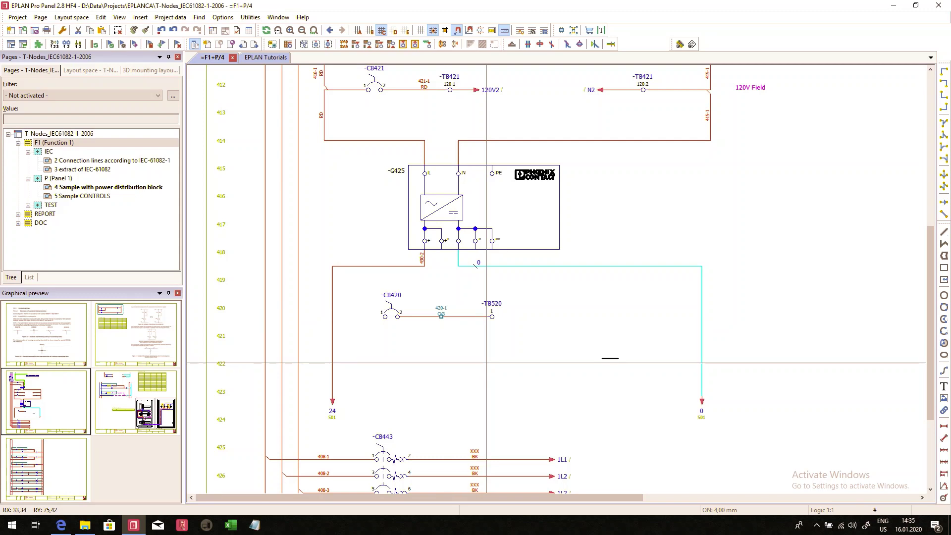
Copy circuit breaker -CB420 directly below itself, using the Number insertion mode
left_click(391, 312)
left_click_drag(391, 296, 391, 341)
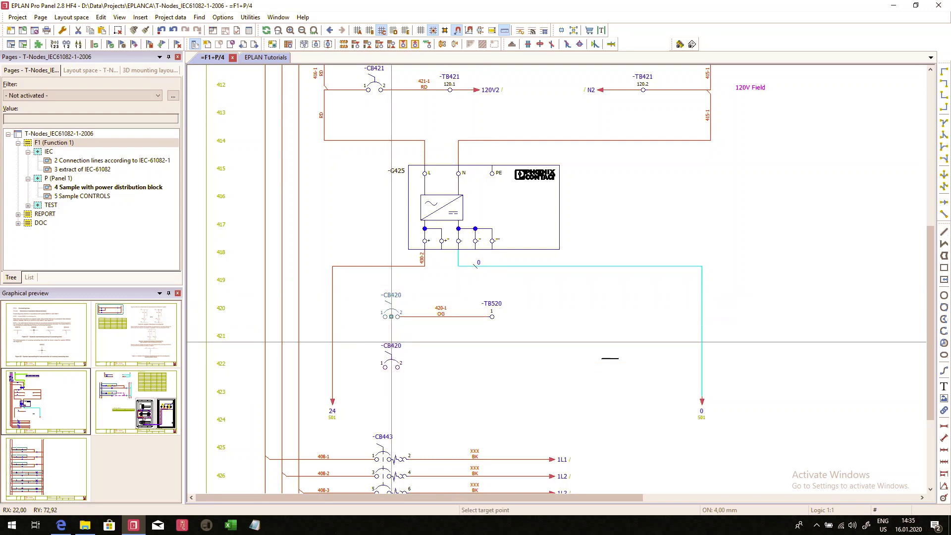
left_click(391, 333)
key("Return")
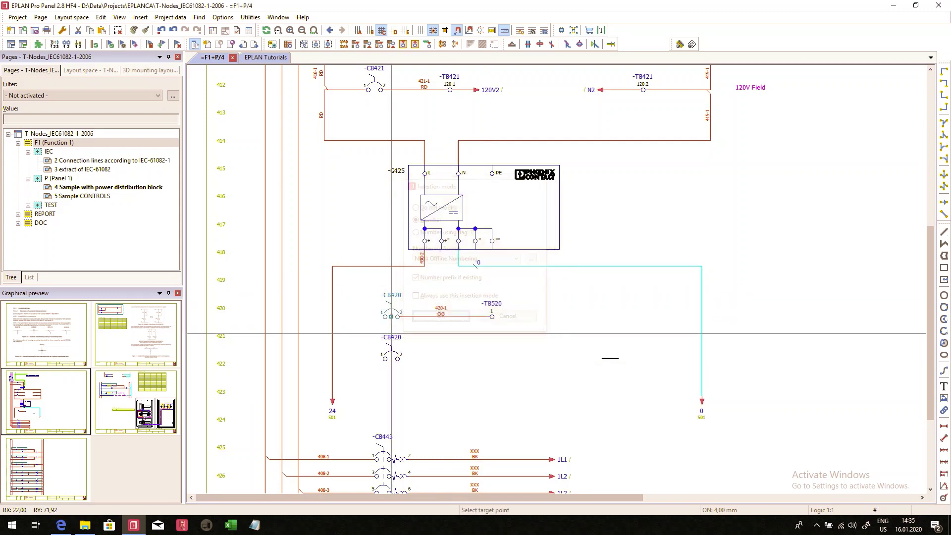
Copy terminal 1 of -TB520 below itself, in line with the copied breaker, numbering it with NFPA Offline Numbering
left_click(491, 316)
left_click_drag(491, 316, 492, 358)
left_click(492, 358)
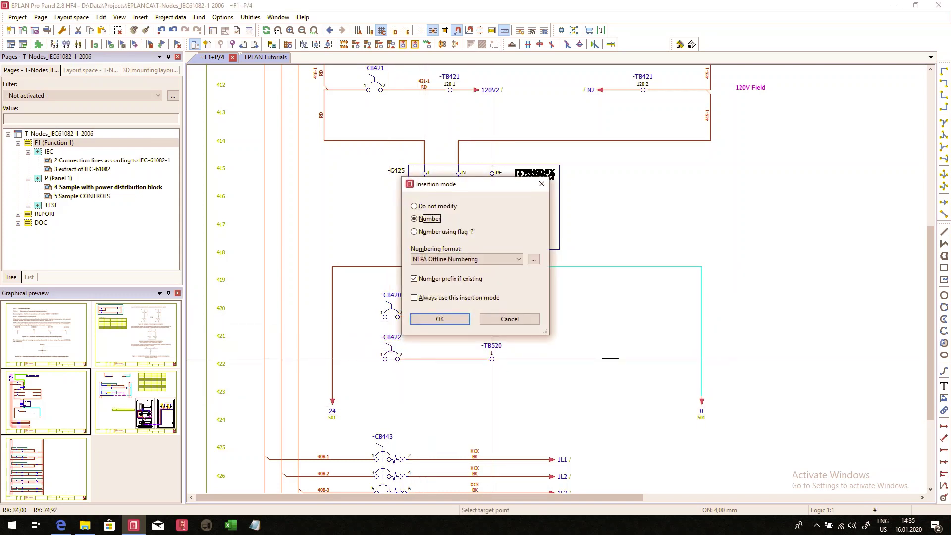
key("Return")
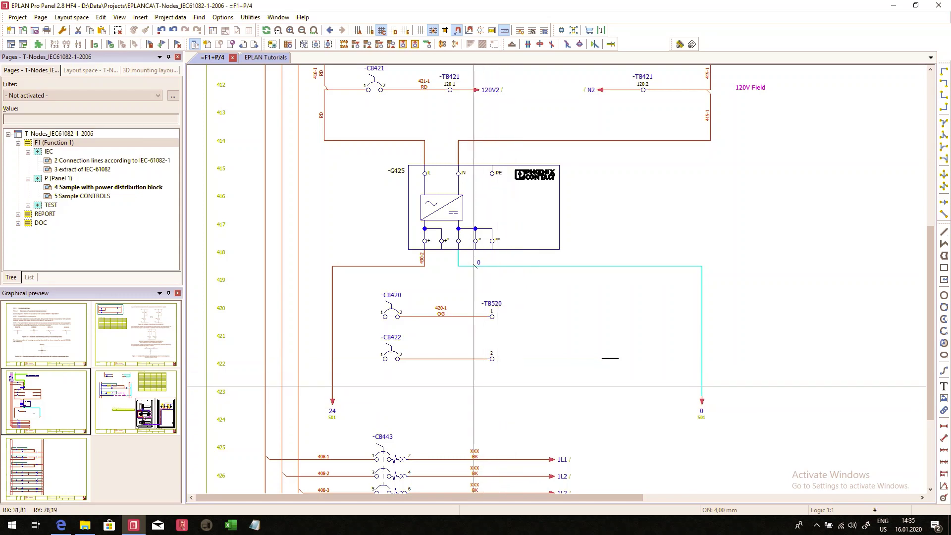
Place connection definition points on the two breaker-to-terminal branches using the NFPA Standard 2012 settings
left_click_drag(354, 297, 561, 386)
left_click(250, 17)
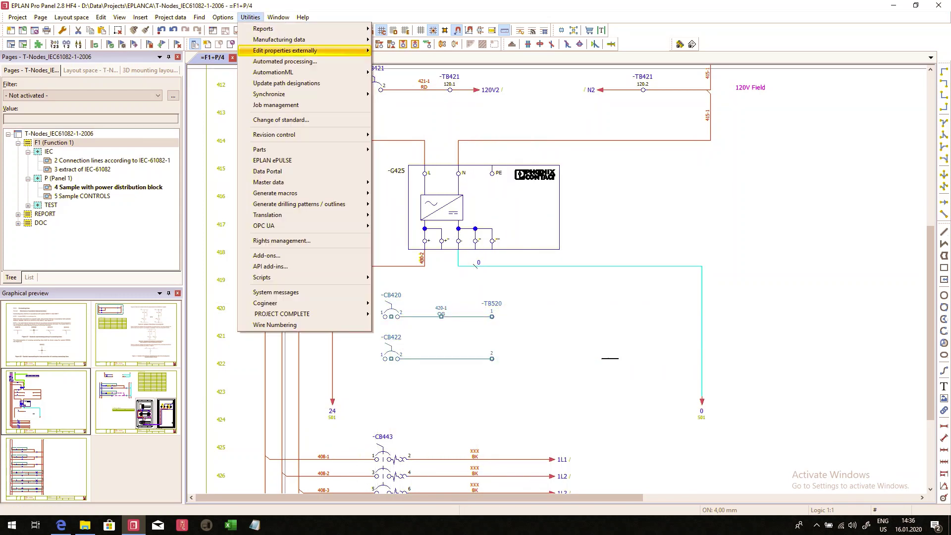
mouse_move(307, 313)
left_click(396, 313)
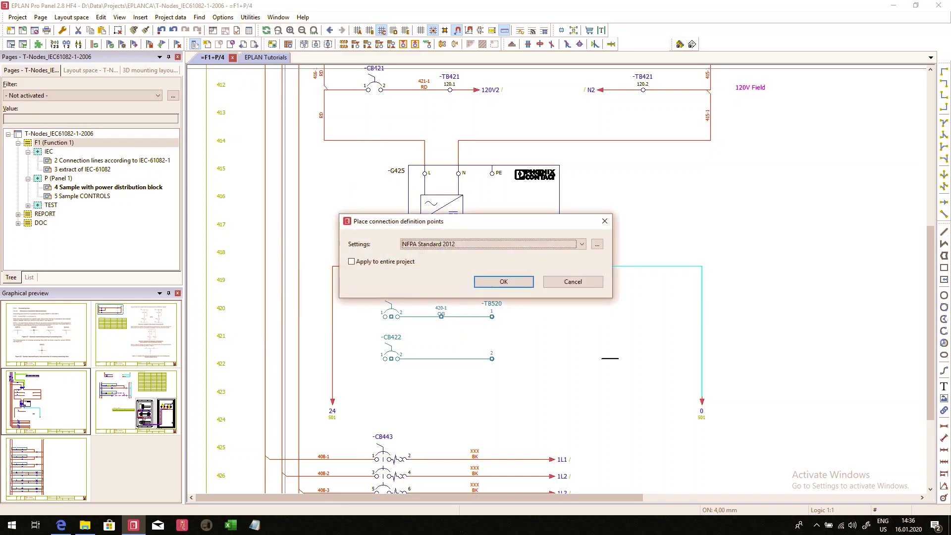
left_click(503, 281)
left_click(525, 370)
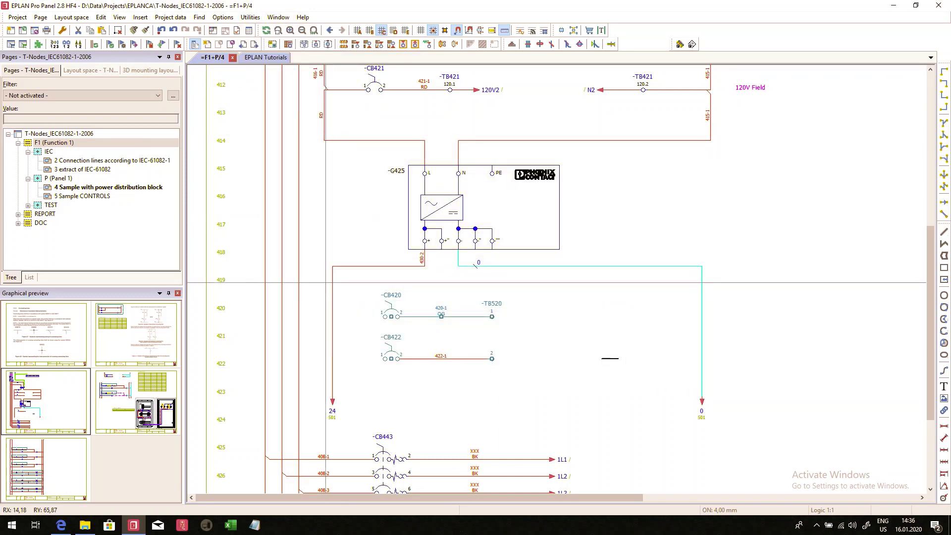
left_click(352, 335)
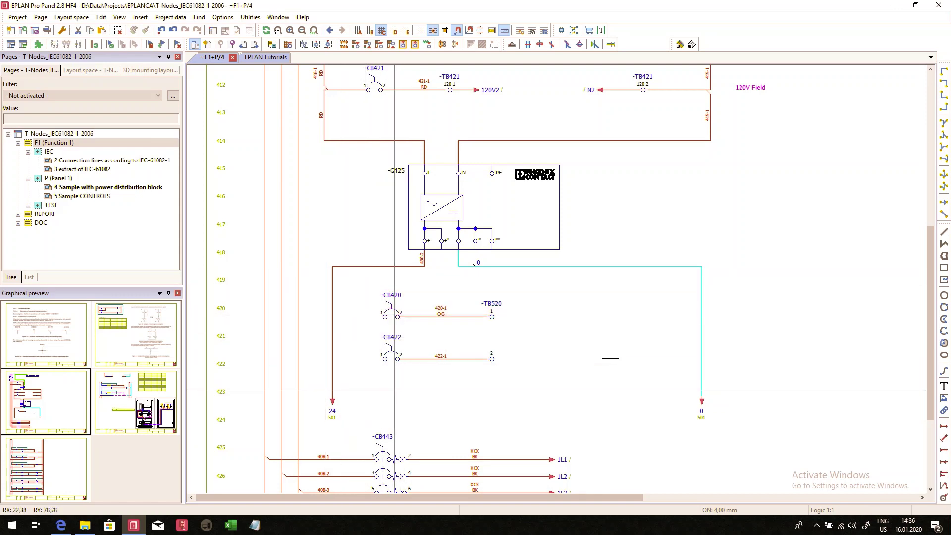
Preview variants A, B and C of the 3 PHASES wiring macro beside the -G425 output and the two breakers
key("m")
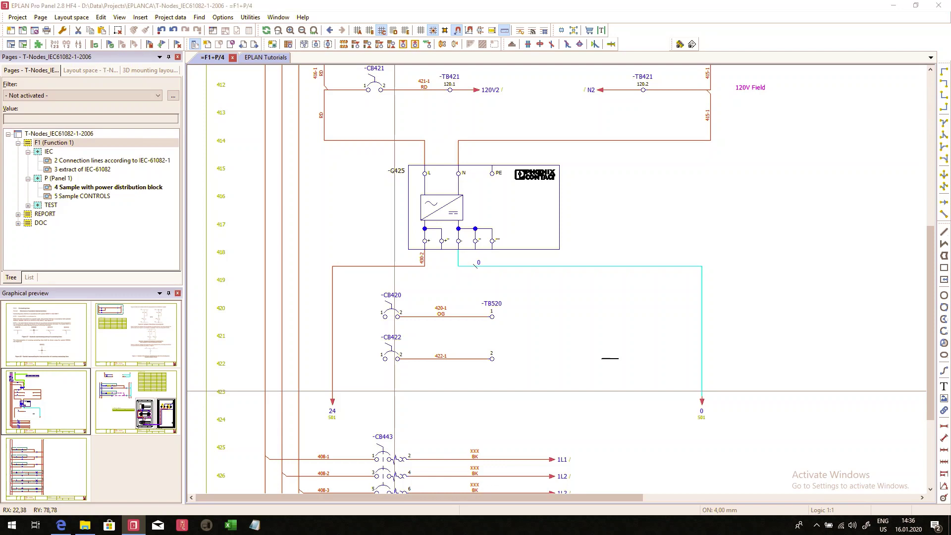
key("Return")
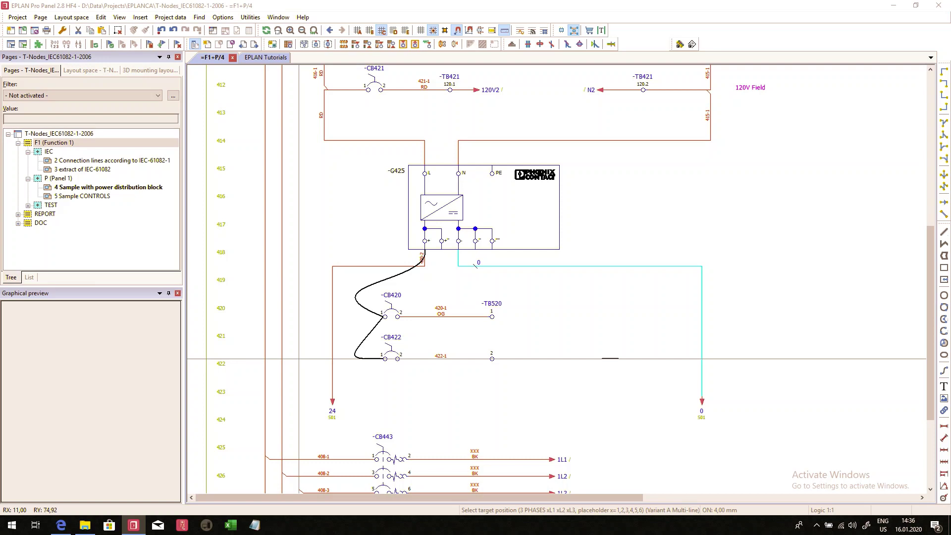
key("Tab")
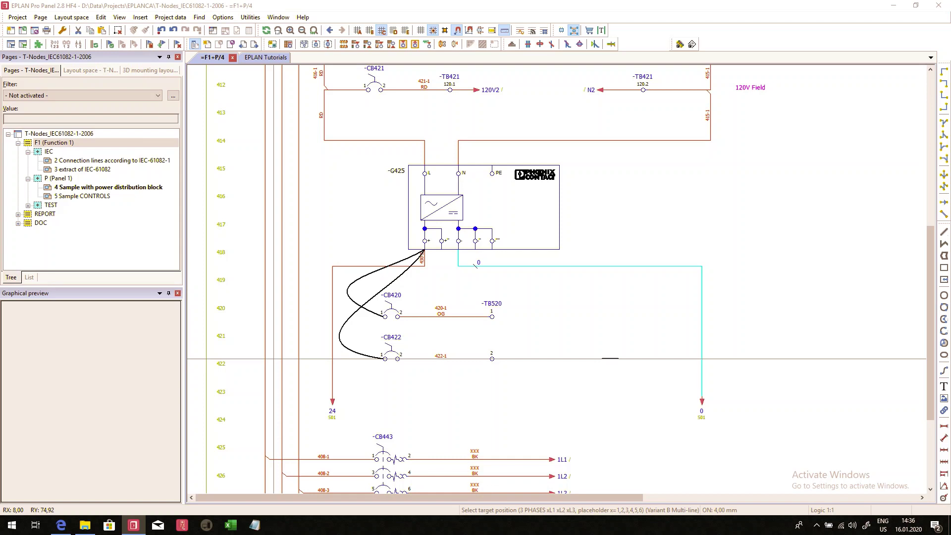
key("Tab")
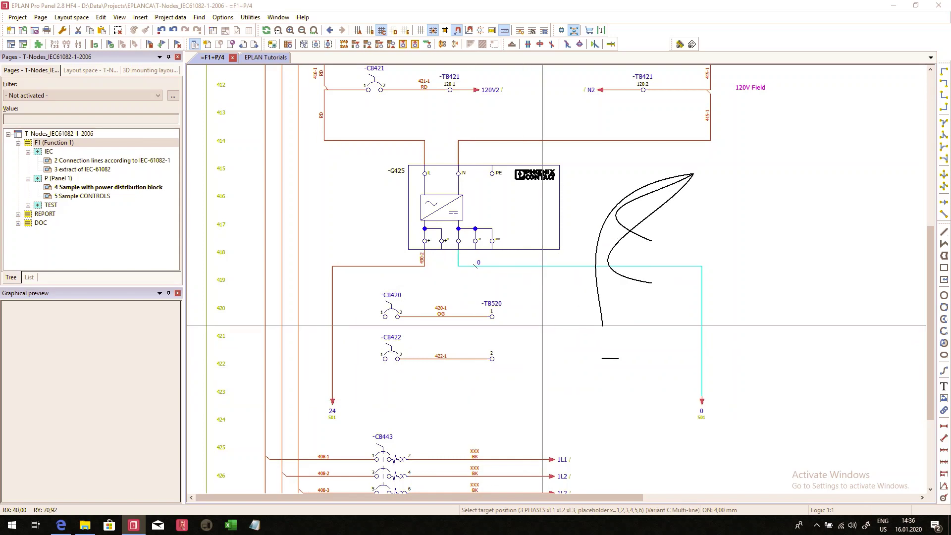
Open pages 2 and 3 and examine the IEC 61082-1 text and figures on joining connecting lines, including symbol S01414
double_click(114, 160)
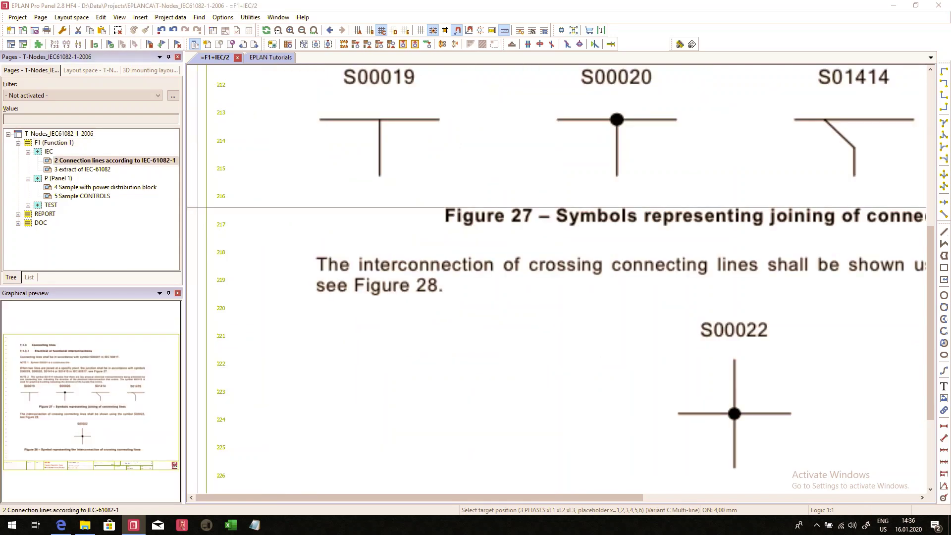
scroll(286, 286, "down", 2)
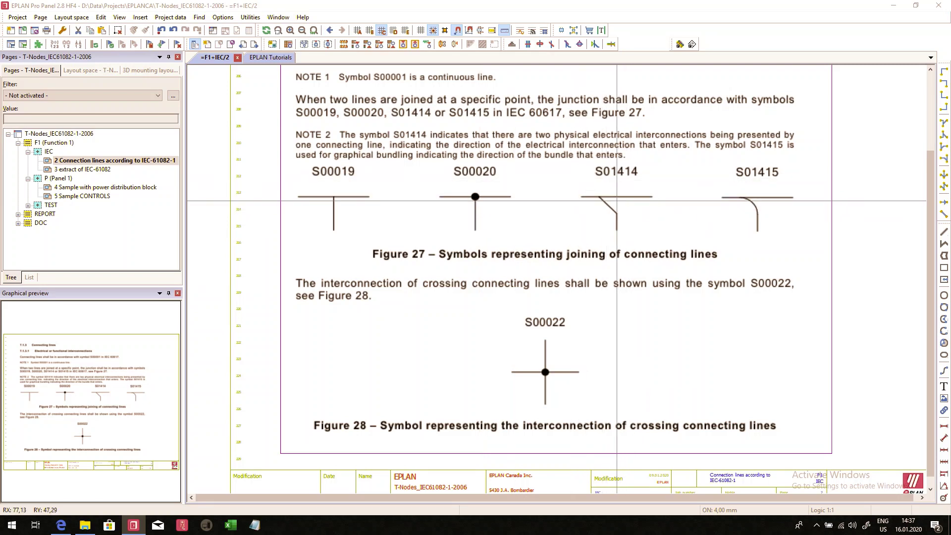
key("Page_Down")
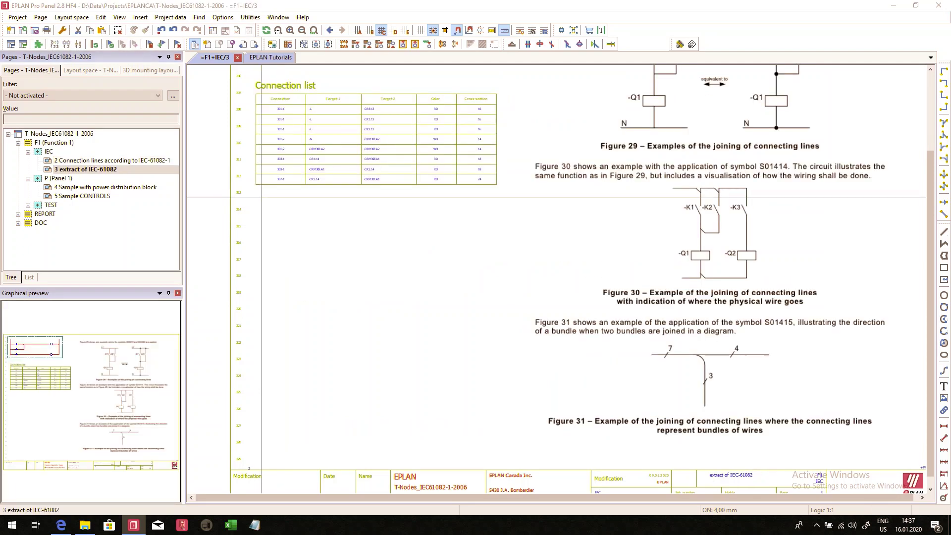
scroll(370, 324, "down", 2)
scroll(523, 195, "up", 2)
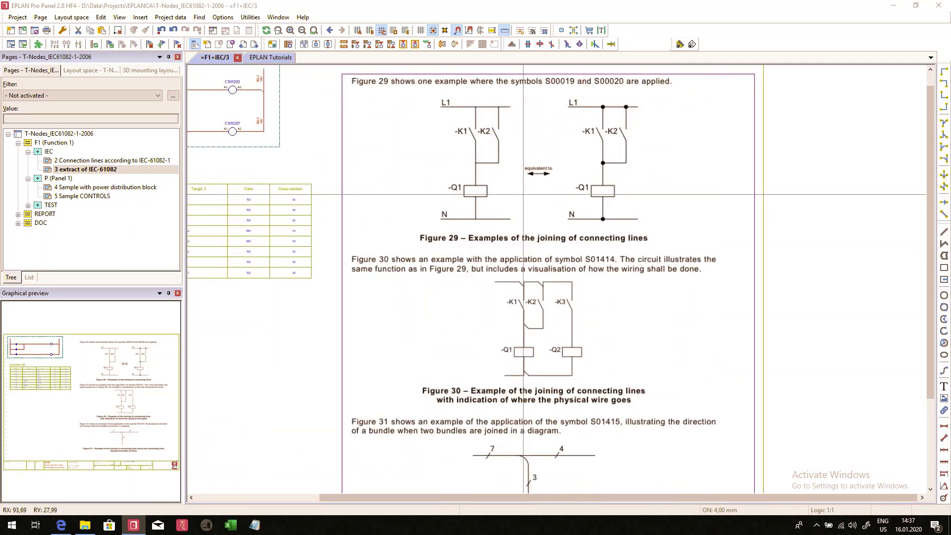
scroll(488, 392, "up", 3)
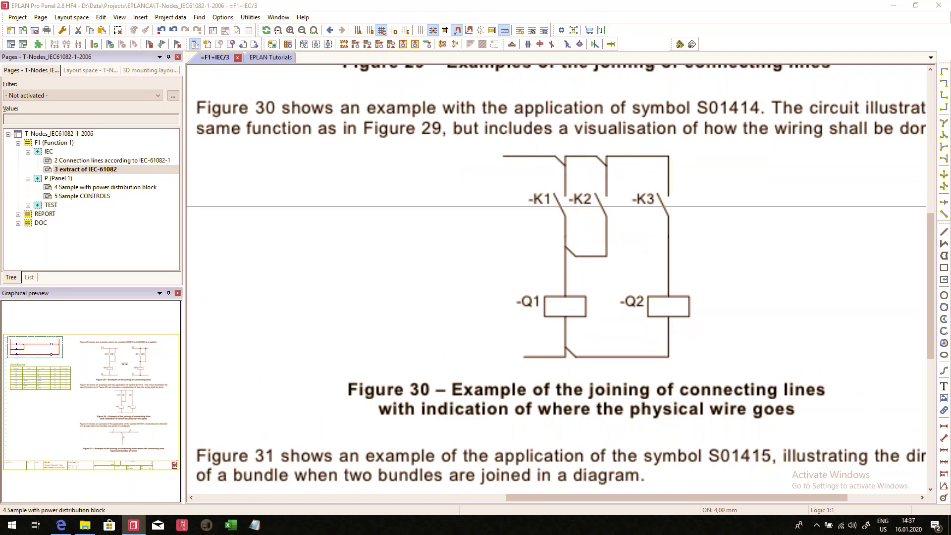
On page 4, insert right T-nodes on the line to interruption point 24, connecting terminal 1 of breakers -CB420 and -CB422
key("Page_Down")
left_click(313, 30)
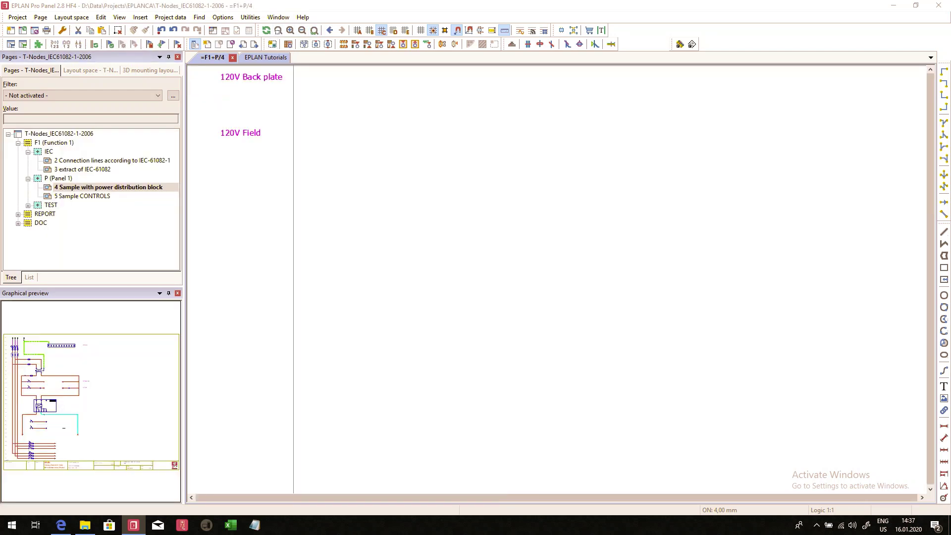
scroll(350, 246, "up", 5)
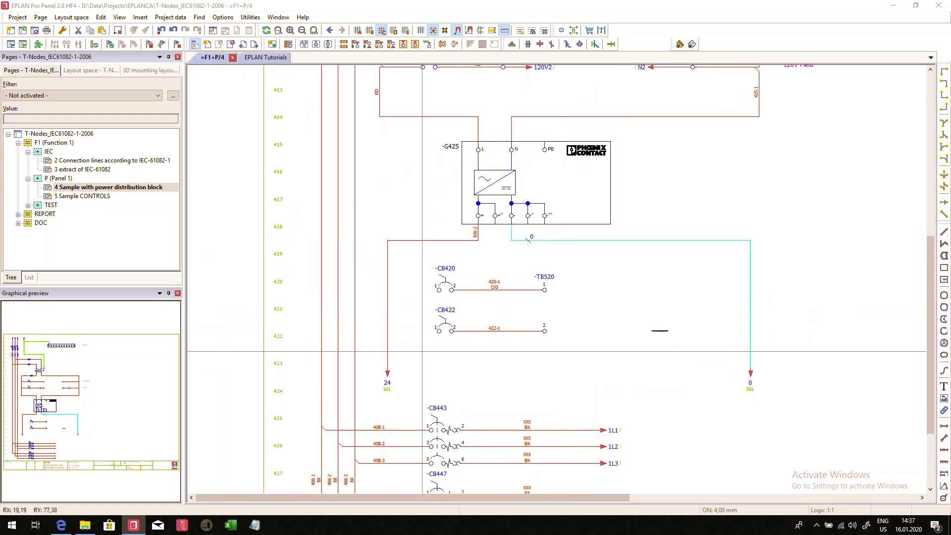
scroll(483, 267, "down", 1)
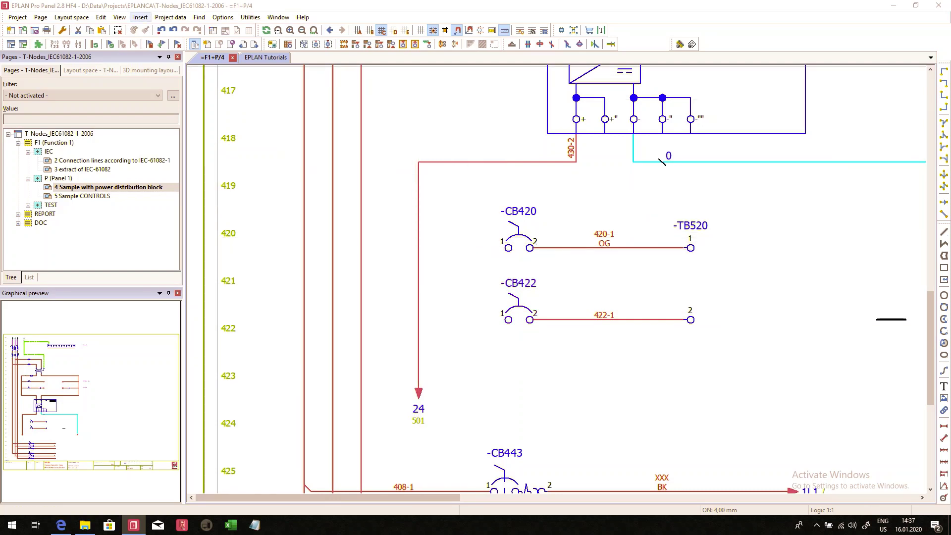
left_click(140, 17)
mouse_move(174, 139)
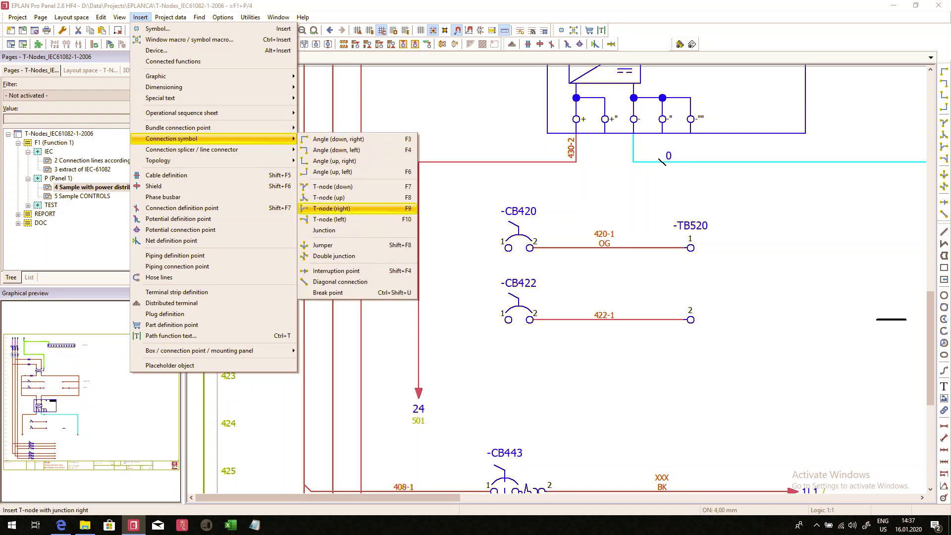
left_click(347, 208)
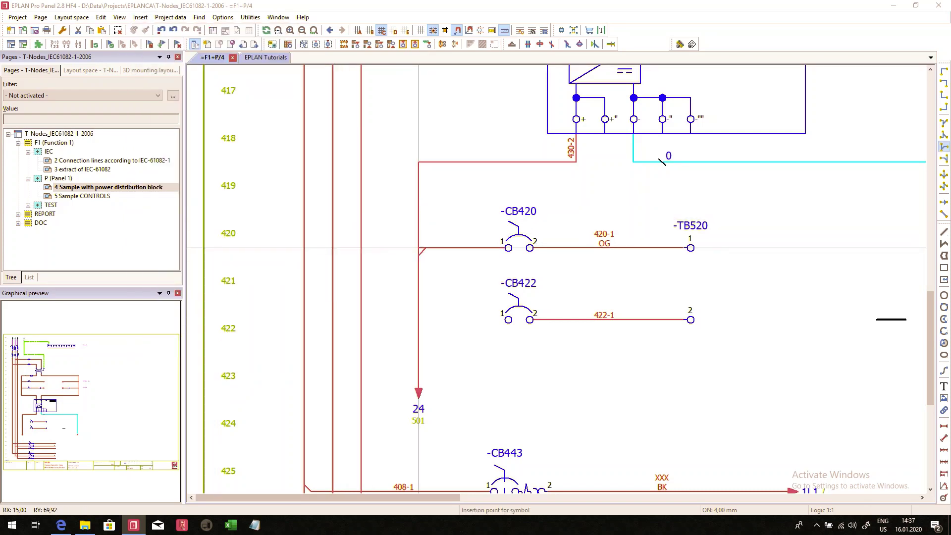
left_click(419, 247)
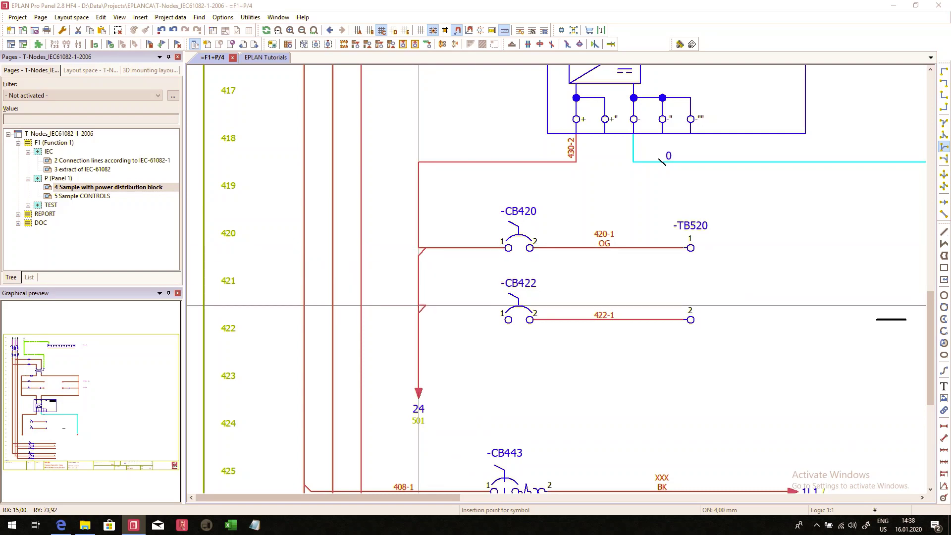
left_click(419, 319)
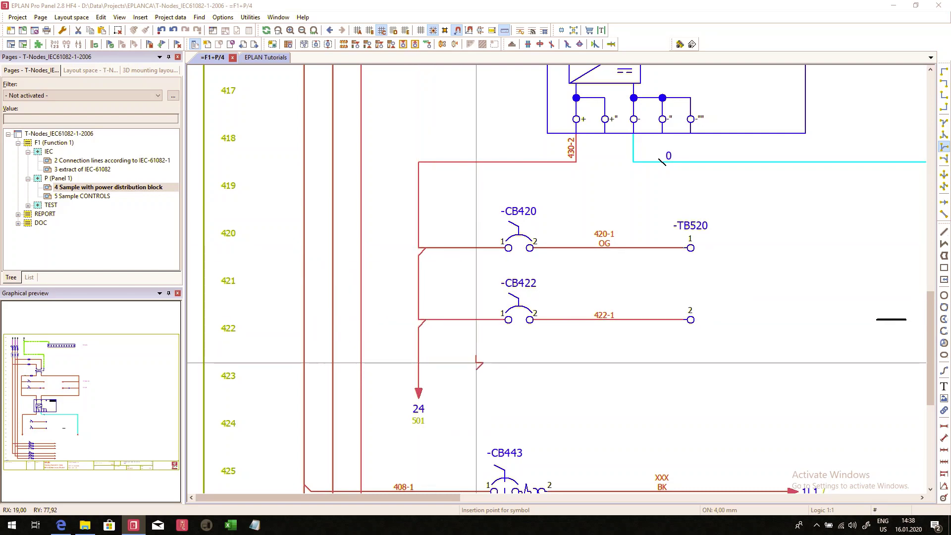
right_click(475, 367)
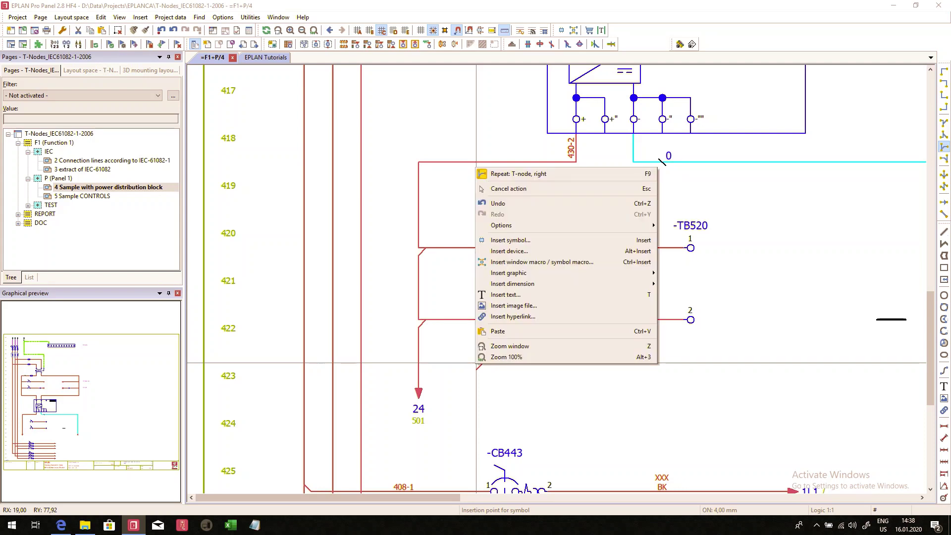
left_click(495, 189)
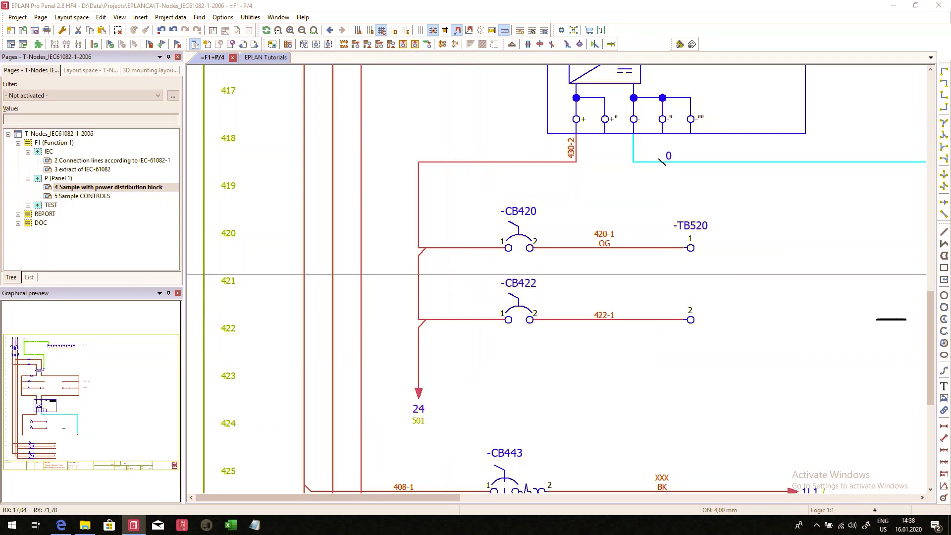
Set the T-nodes feeding breakers -CB420 and -CB422 to 1st target below, 2nd target right
left_click(421, 251)
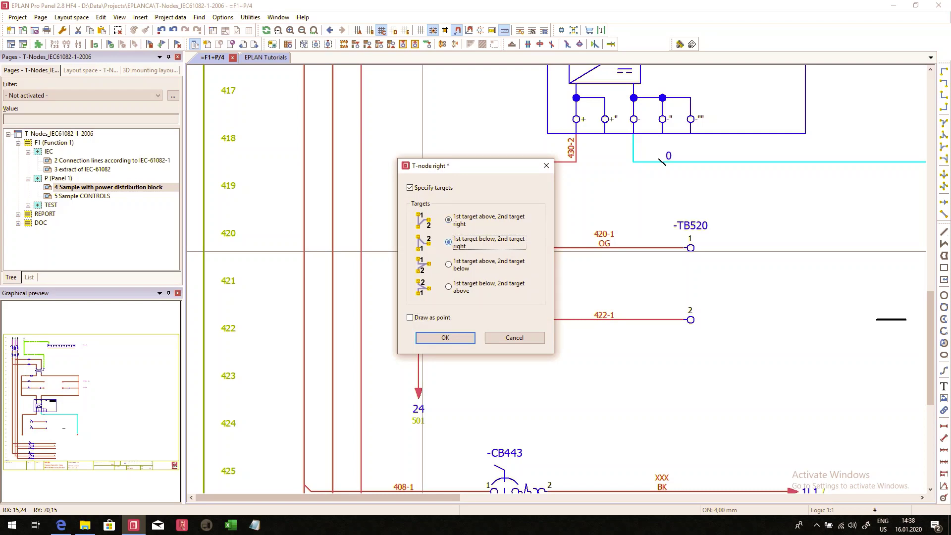
key("Return")
left_click(417, 319)
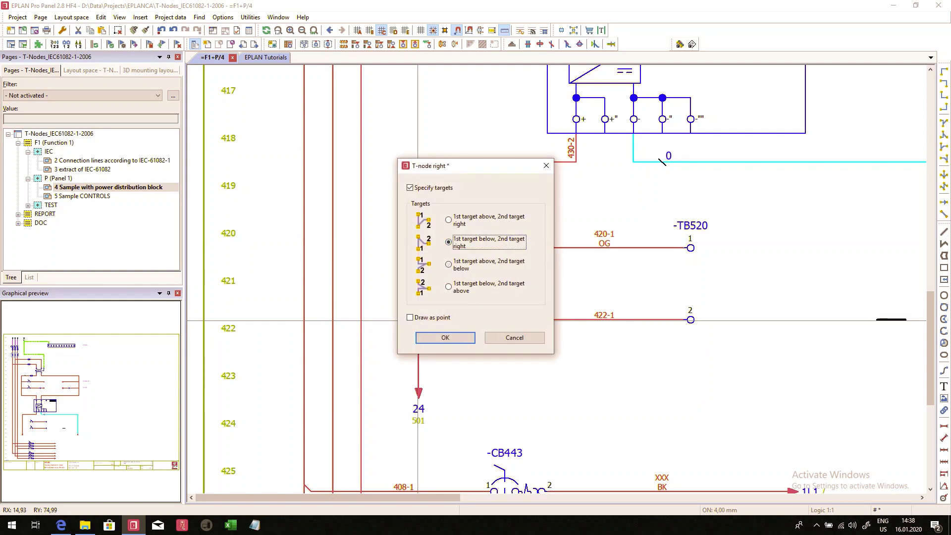
key("Return")
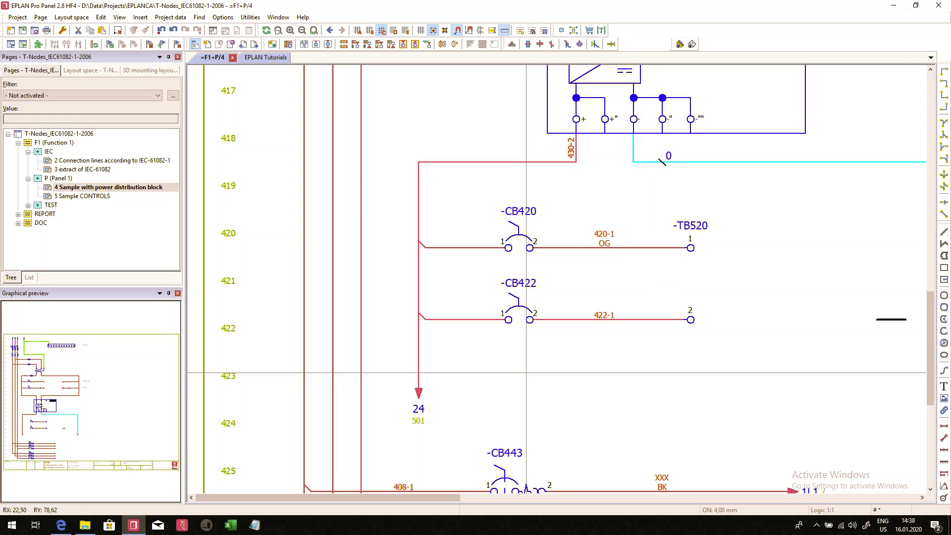
Change the target order of both T-nodes together so the incoming and outgoing wires join at terminal 1 of -CB420 and -CB422
left_click_drag(397, 217, 464, 355)
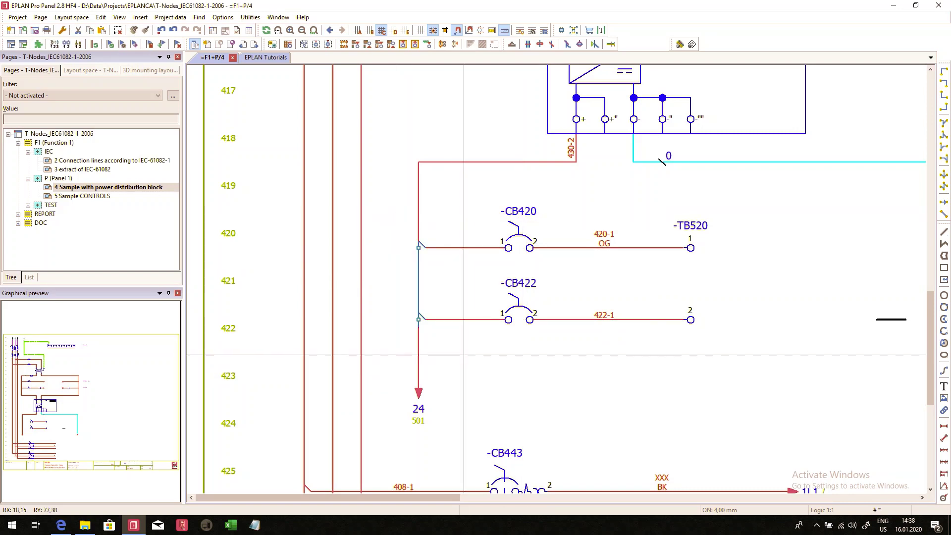
right_click(464, 355)
left_click(495, 348)
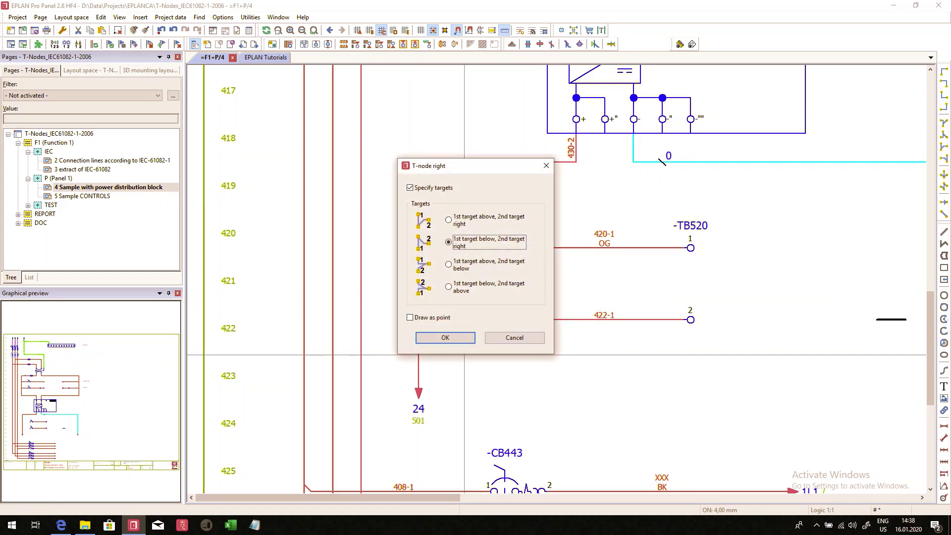
left_click(445, 337)
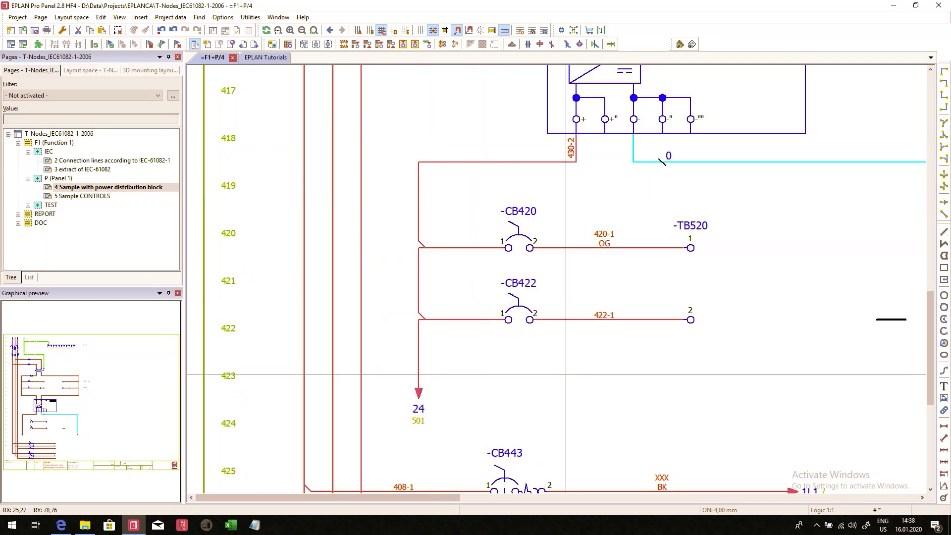
left_click_drag(388, 115, 733, 436)
left_click(59, 133)
left_click(250, 16)
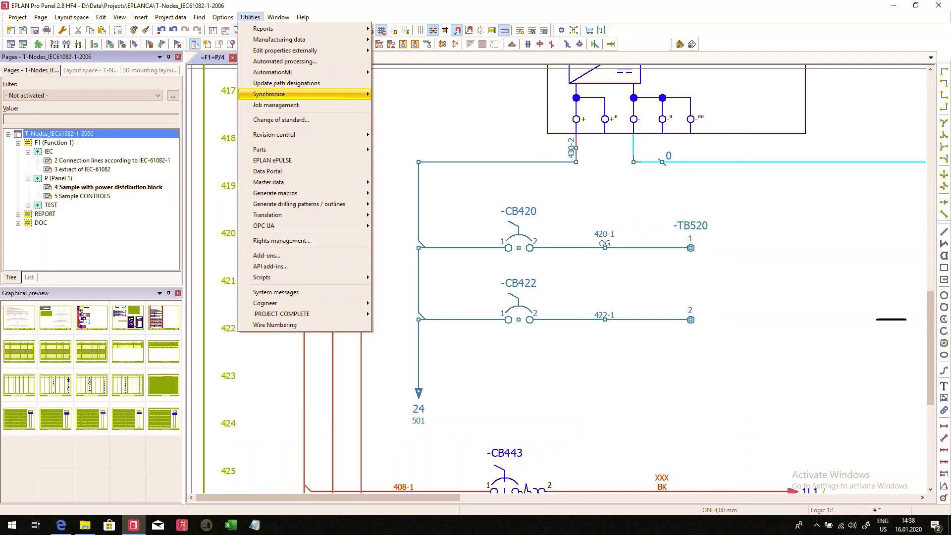
left_click(275, 324)
left_click(505, 281)
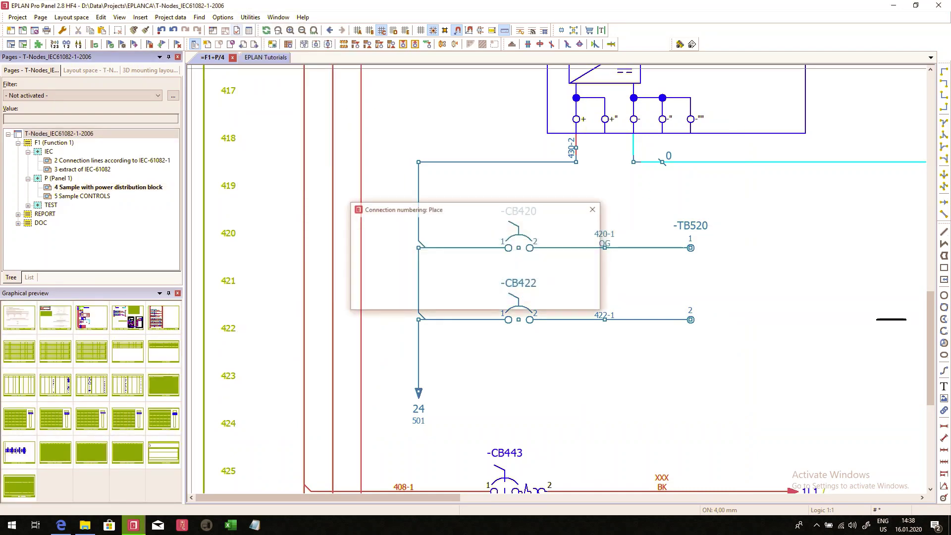
left_click(523, 369)
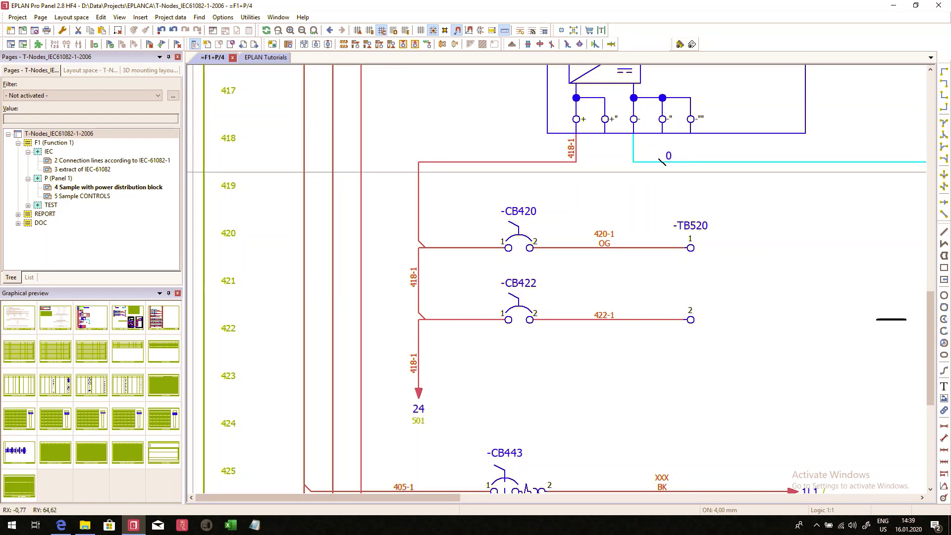
Open page 5 Sample CONTROLS and examine its control circuits, back plate layout and door inside view
key("Page_Down")
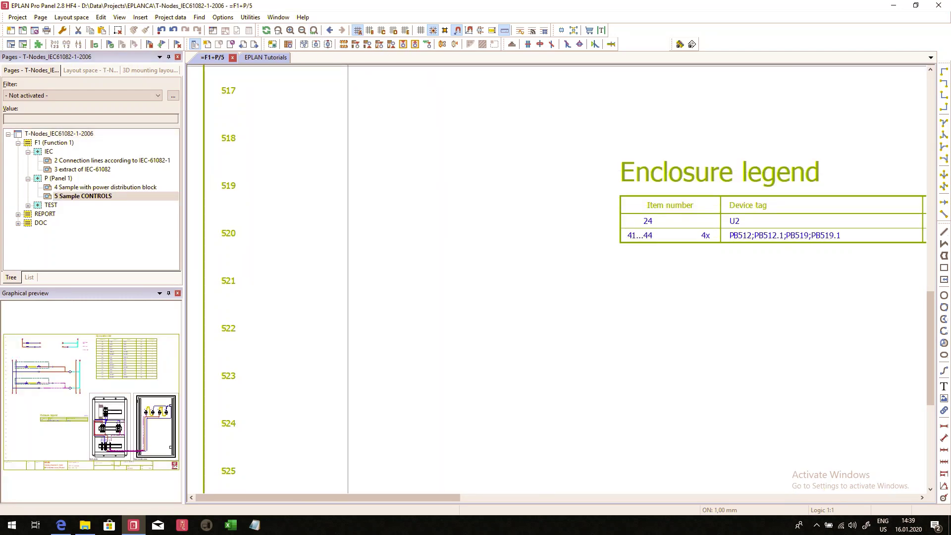
left_click(314, 30)
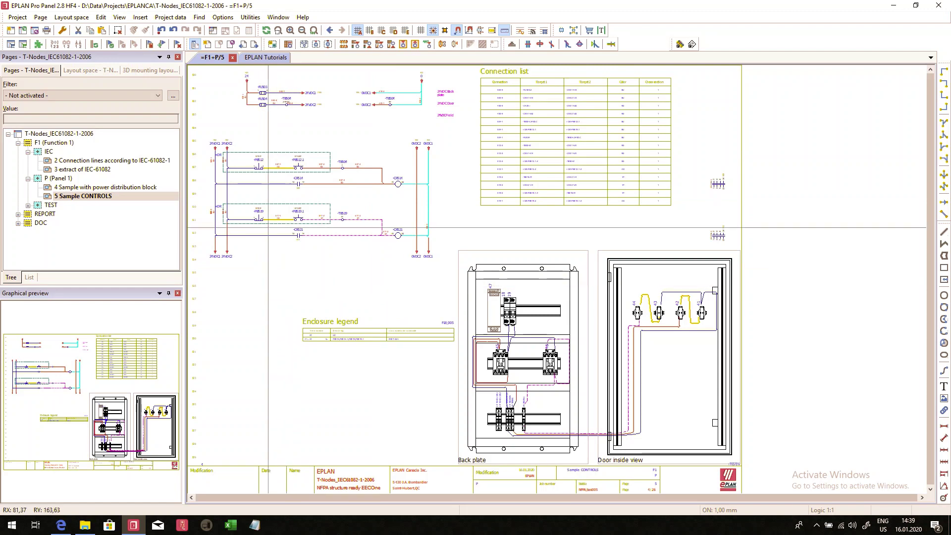
scroll(217, 143, "up", 4)
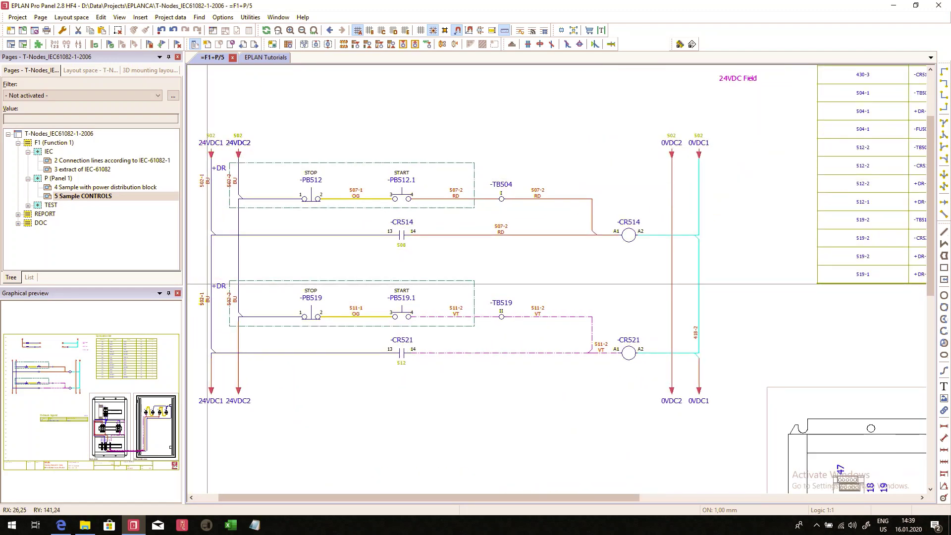
left_click(314, 30)
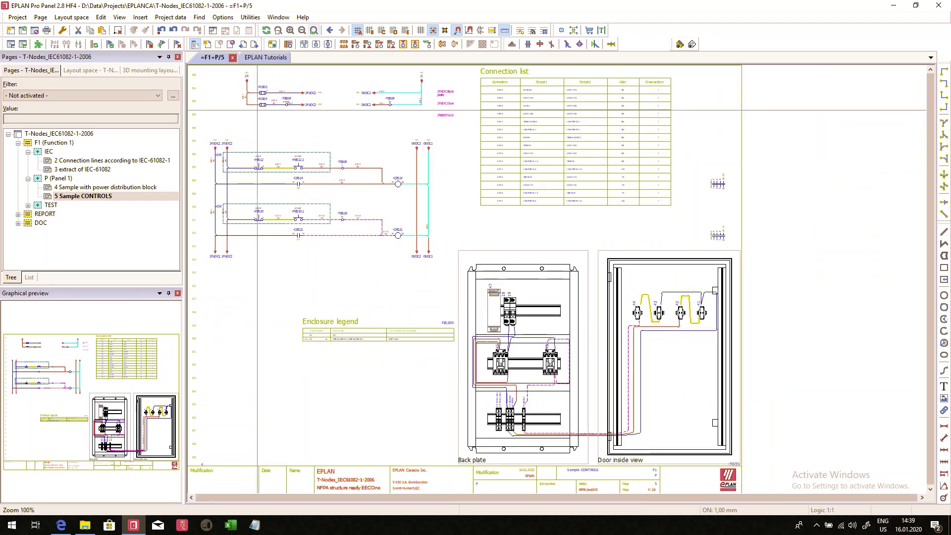
scroll(641, 418, "up", 4)
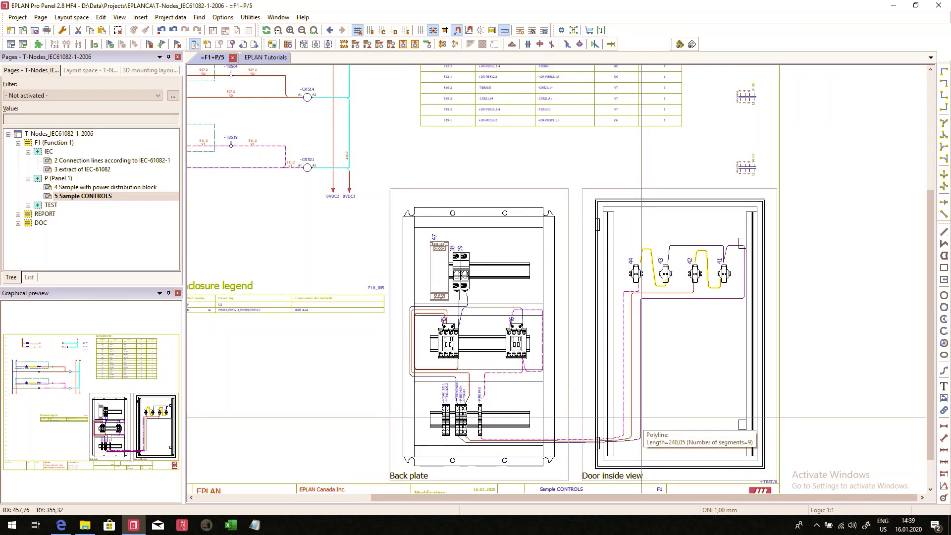
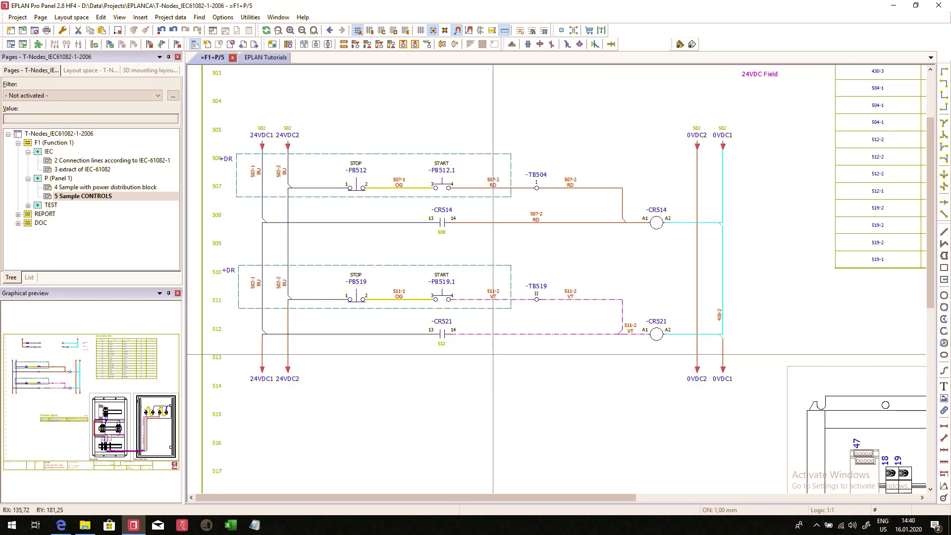
Adjust the +DR structure box around -PB512 and -PB512.1 to start between the 24VDC1 and 24VDC2 lines and end before -TB504
left_click(236, 174)
left_click_drag(235, 172, 271, 173)
left_click(270, 173)
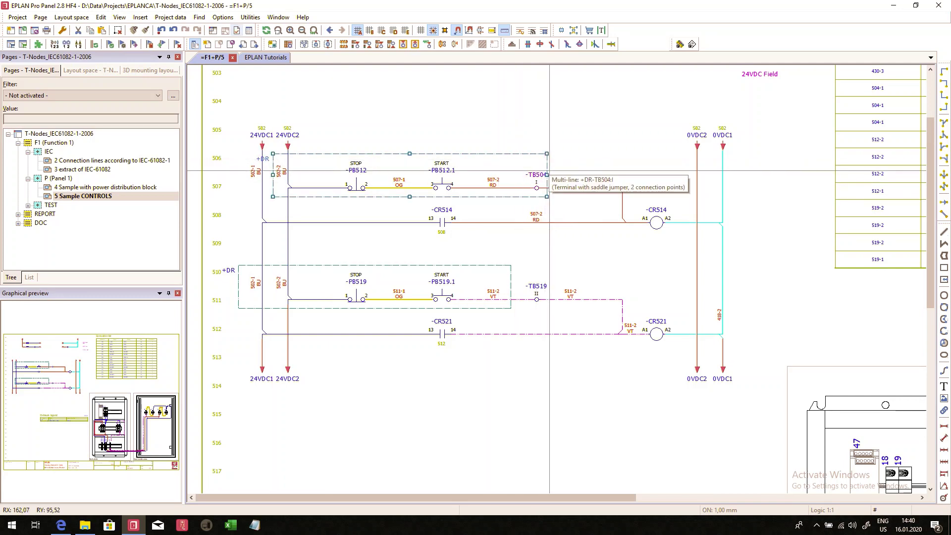
left_click(546, 174)
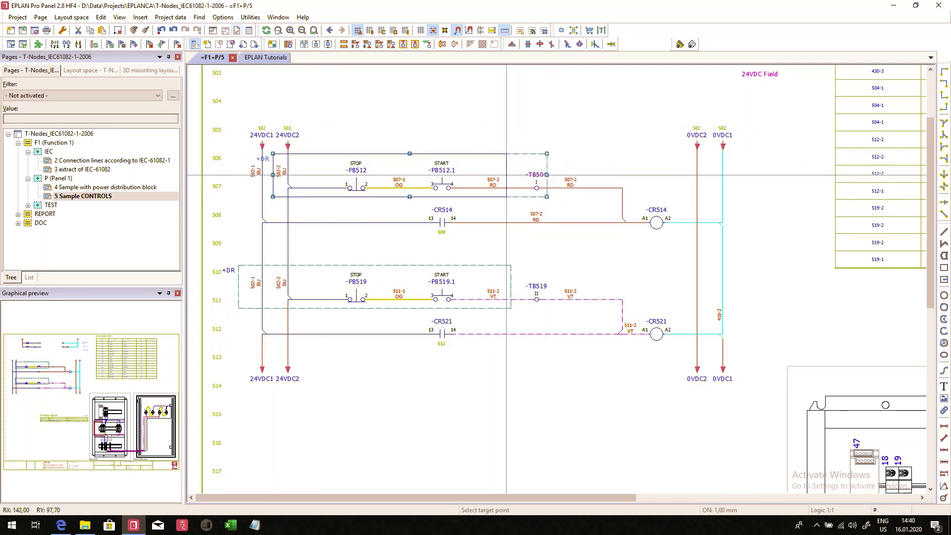
left_click(506, 174)
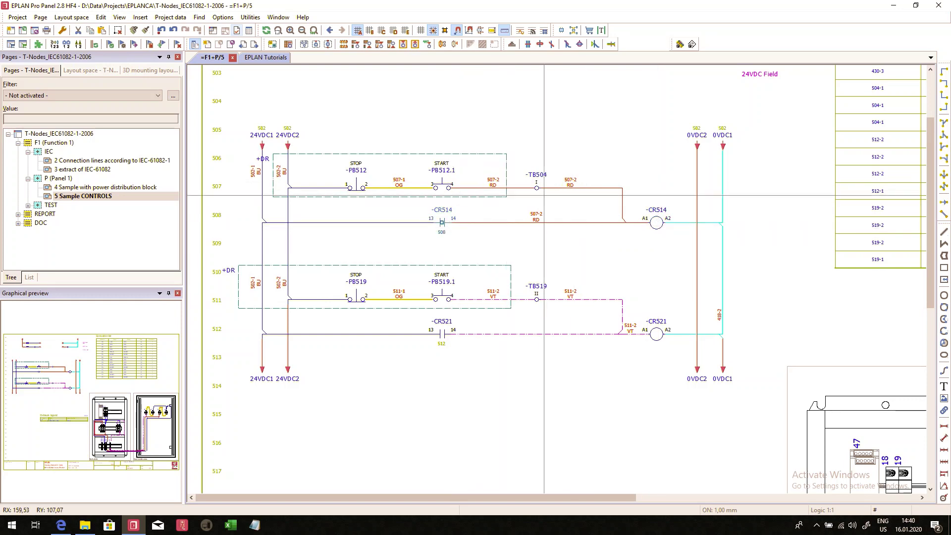
Narrow the +DR structure box around -PB519 and -PB519.1 so it starts between the 24VDC1 and 24VDC2 lines
left_click(238, 286)
left_click(238, 287)
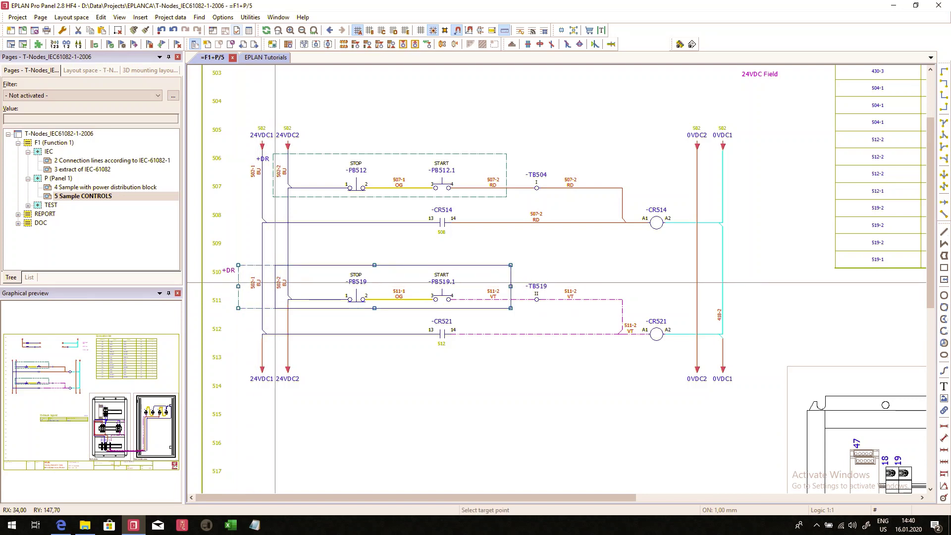
left_click(275, 283)
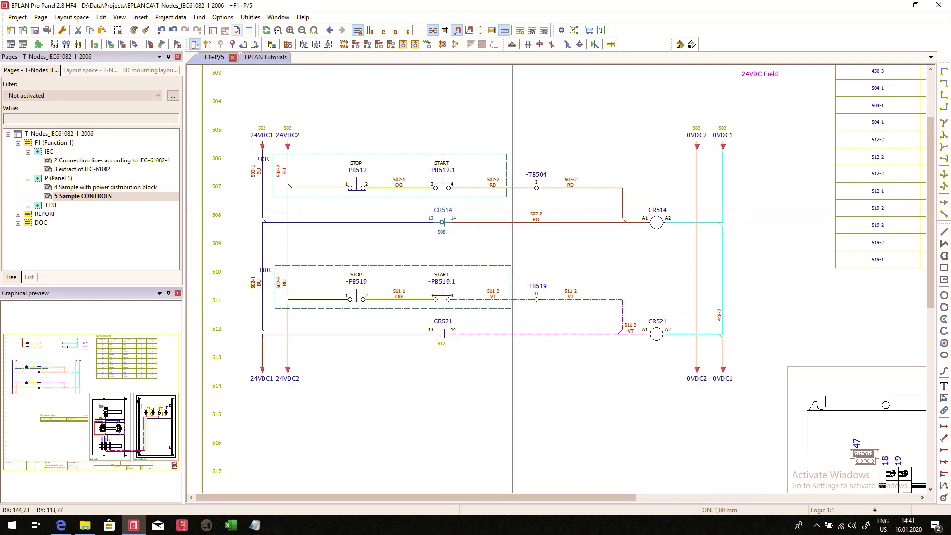
Shift the 24VDC1 line with its interruption points and T-nodes away from 24VDC2, widening the gap to the +DR structure boxes
left_click(536, 188)
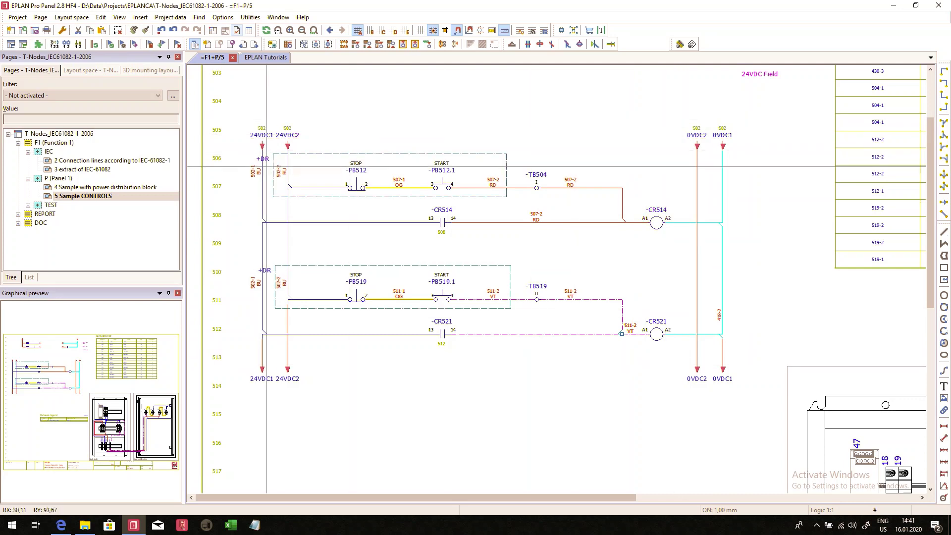
left_click_drag(236, 104, 266, 136)
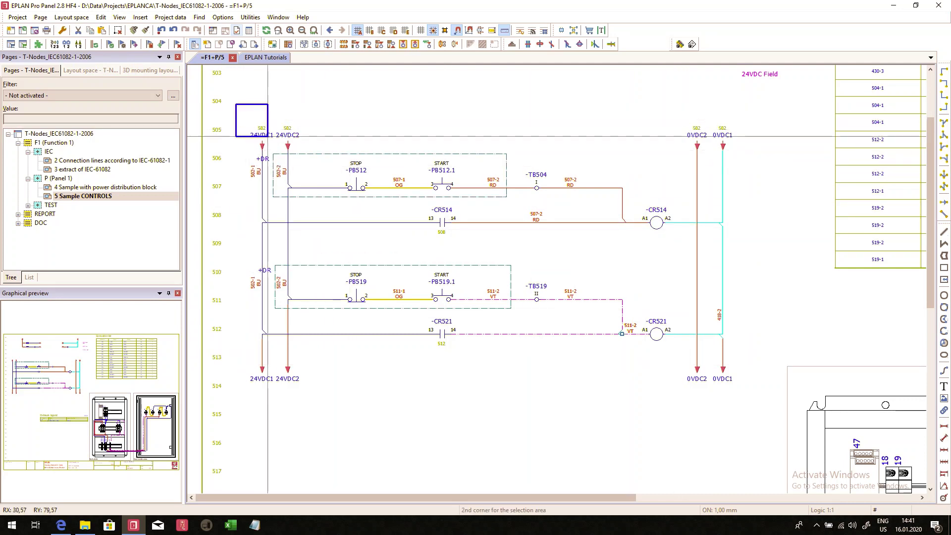
left_click(265, 136)
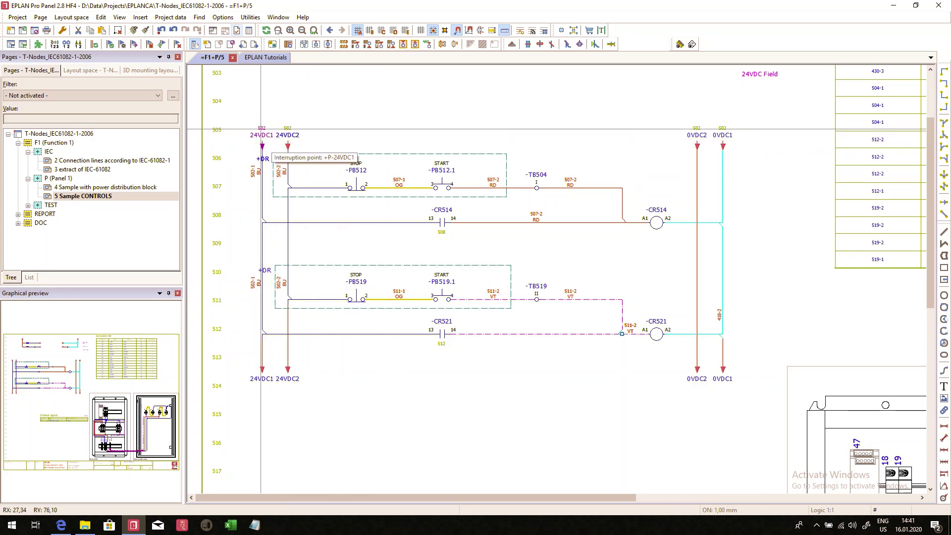
left_click_drag(252, 148, 247, 370)
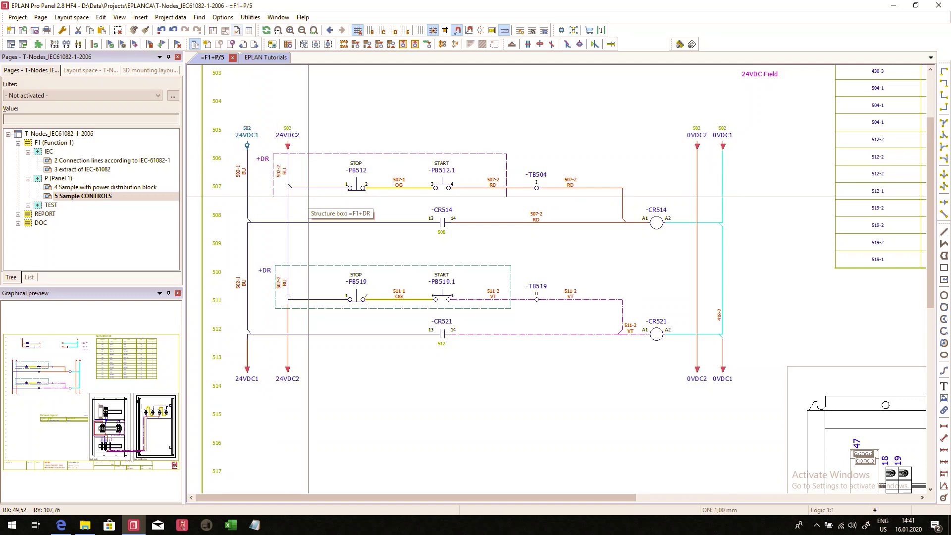
Examine how the 24VDC1 and 24VDC2 lines run from fuses -FU503 and -FU504 to the push buttons and relay contacts
left_click(292, 144)
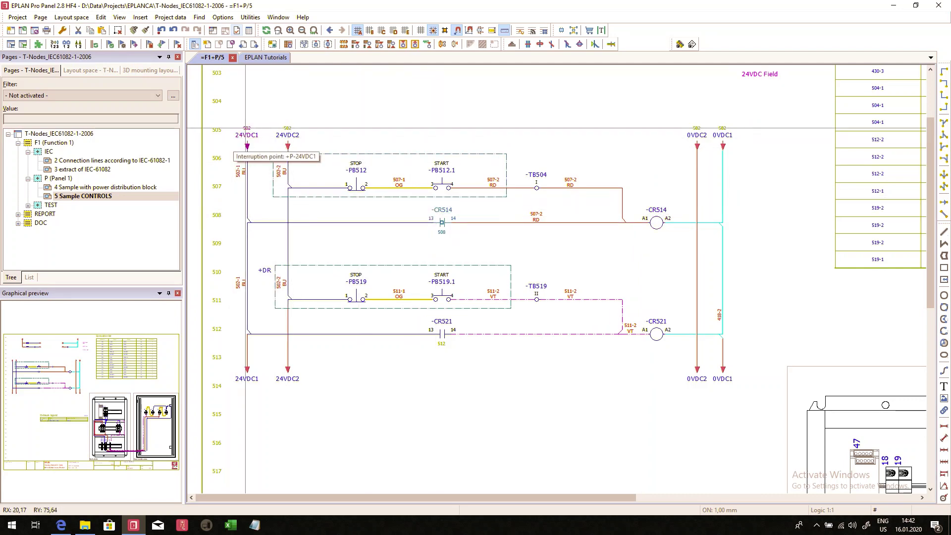
left_click(252, 222)
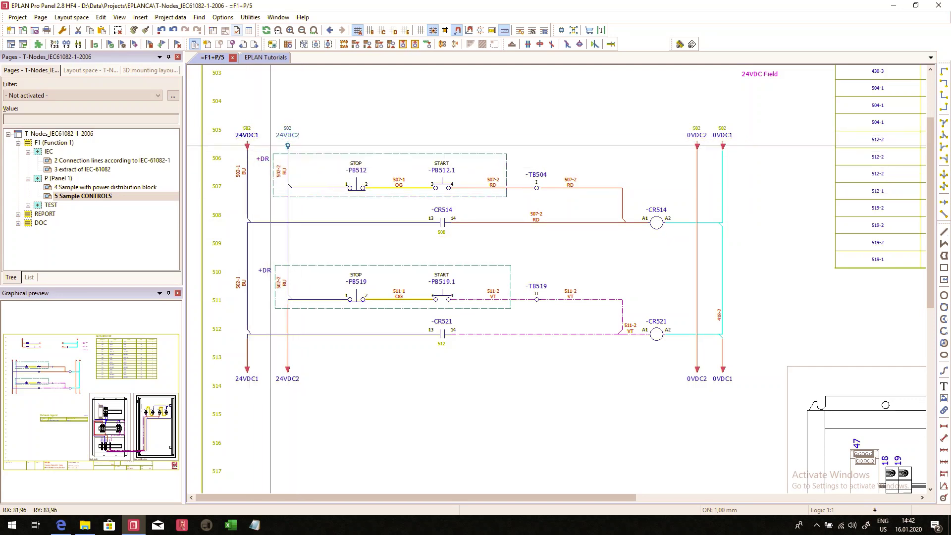
middle_click_drag(508, 103, 614, 357)
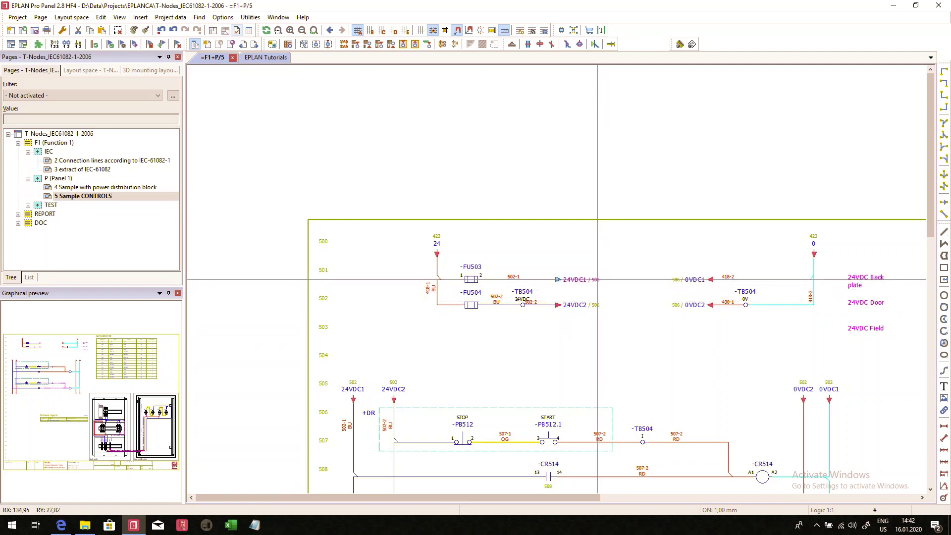
scroll(625, 239, "down", 2)
scroll(556, 279, "up", 2)
scroll(501, 302, "up", 1)
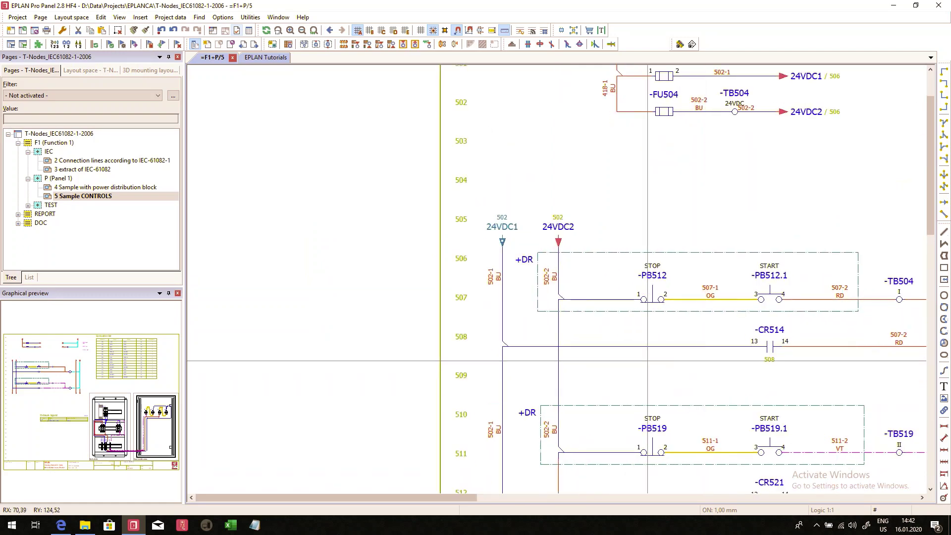
scroll(544, 336, "down", 2)
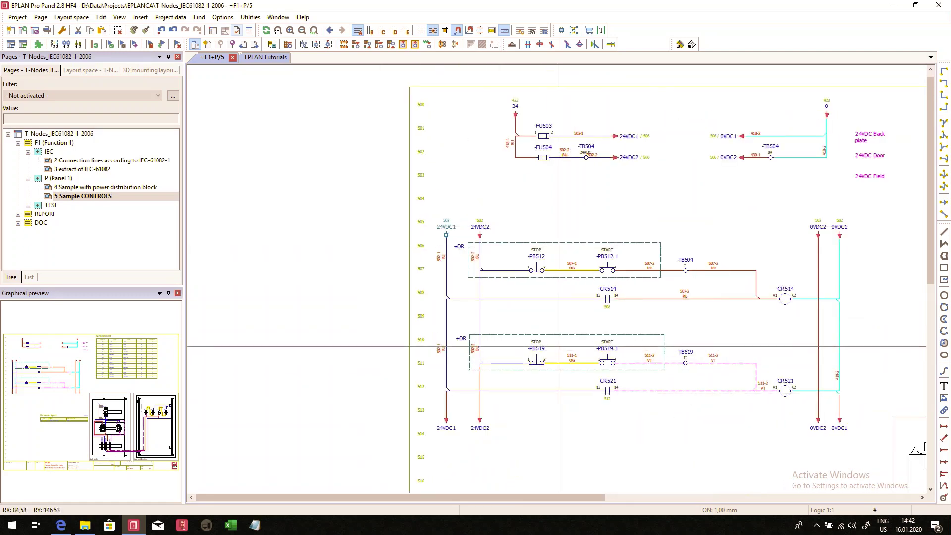
scroll(559, 343, "up", 1)
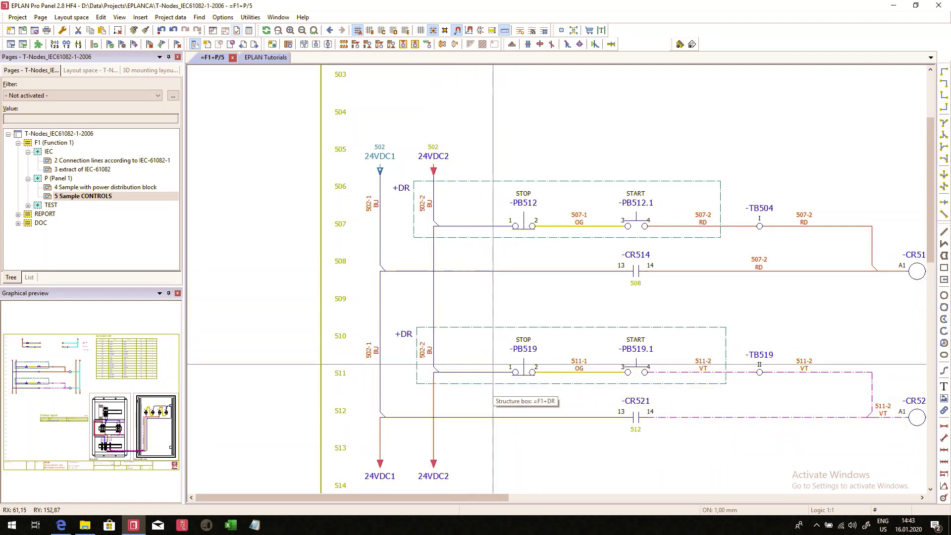
left_click_drag(400, 99, 365, 481)
left_click_drag(466, 105, 432, 477)
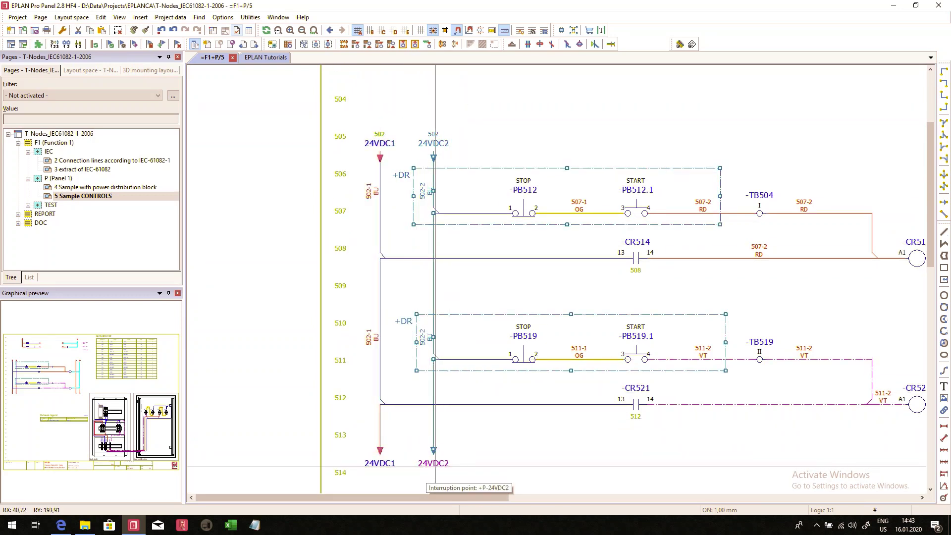
key("Escape")
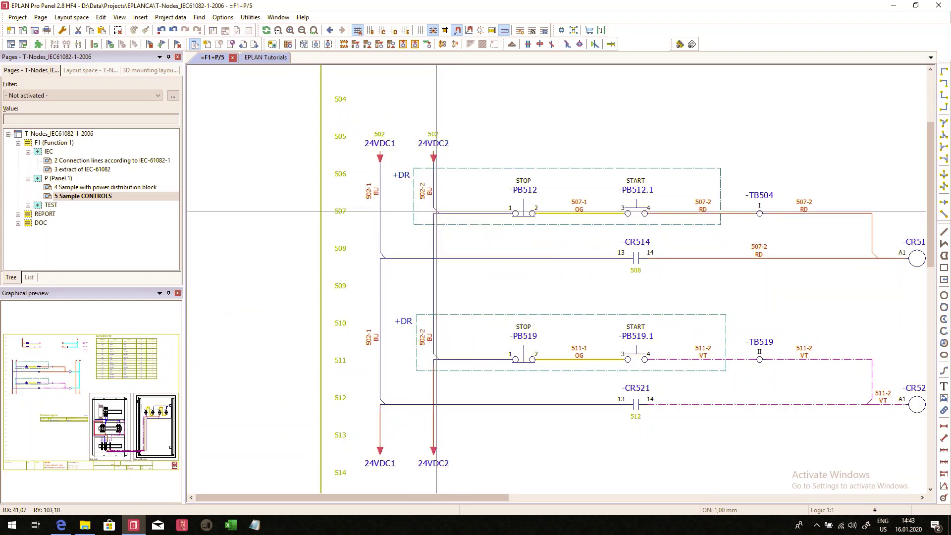